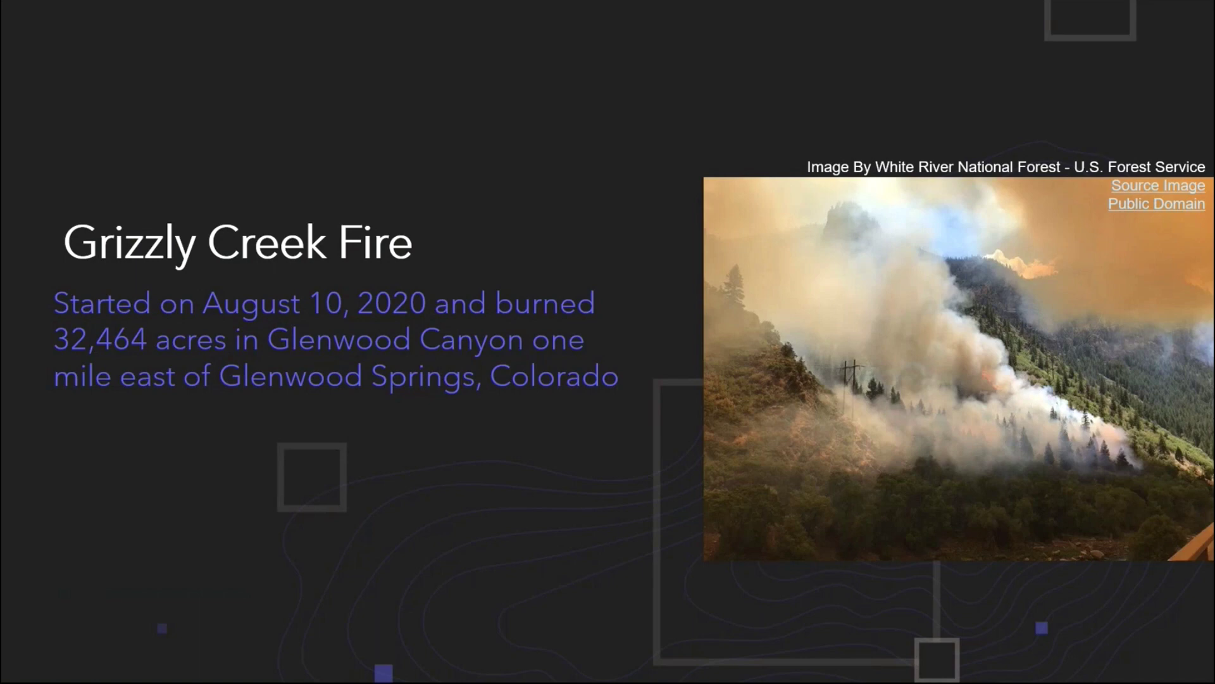
pyautogui.press('Right')
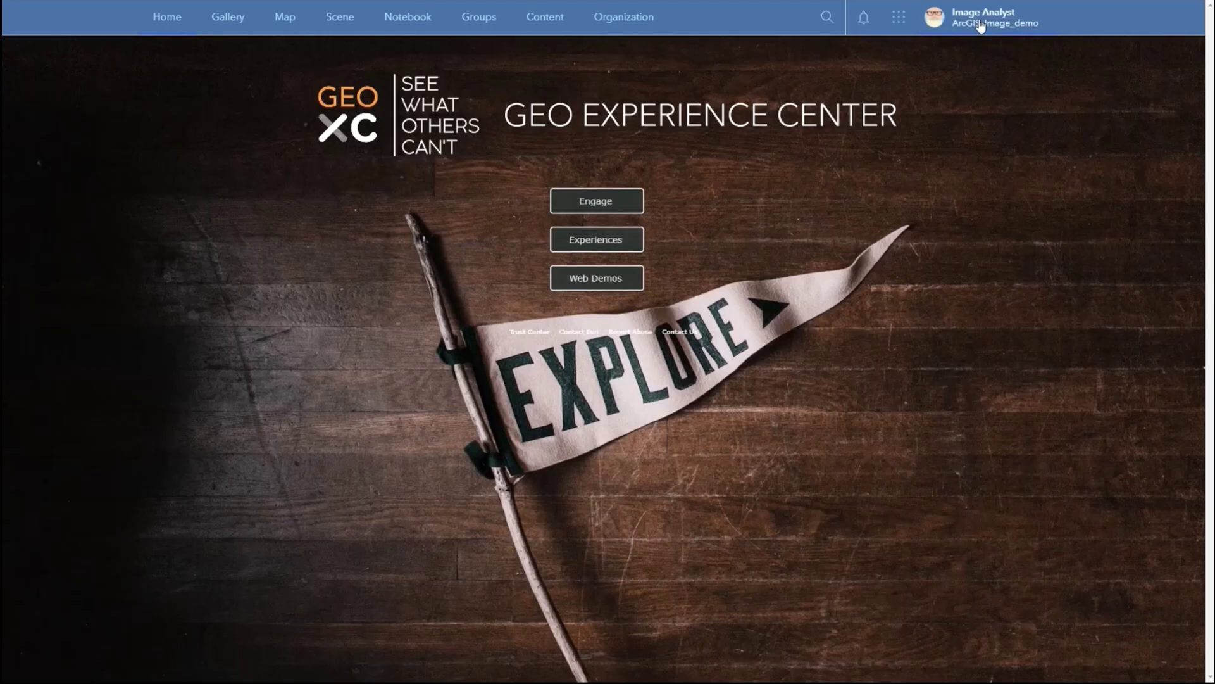
# Open the account settings and check the licensed products for ArcGIS Image for ArcGIS Online.
pyautogui.click(980, 26)
pyautogui.click(964, 101)
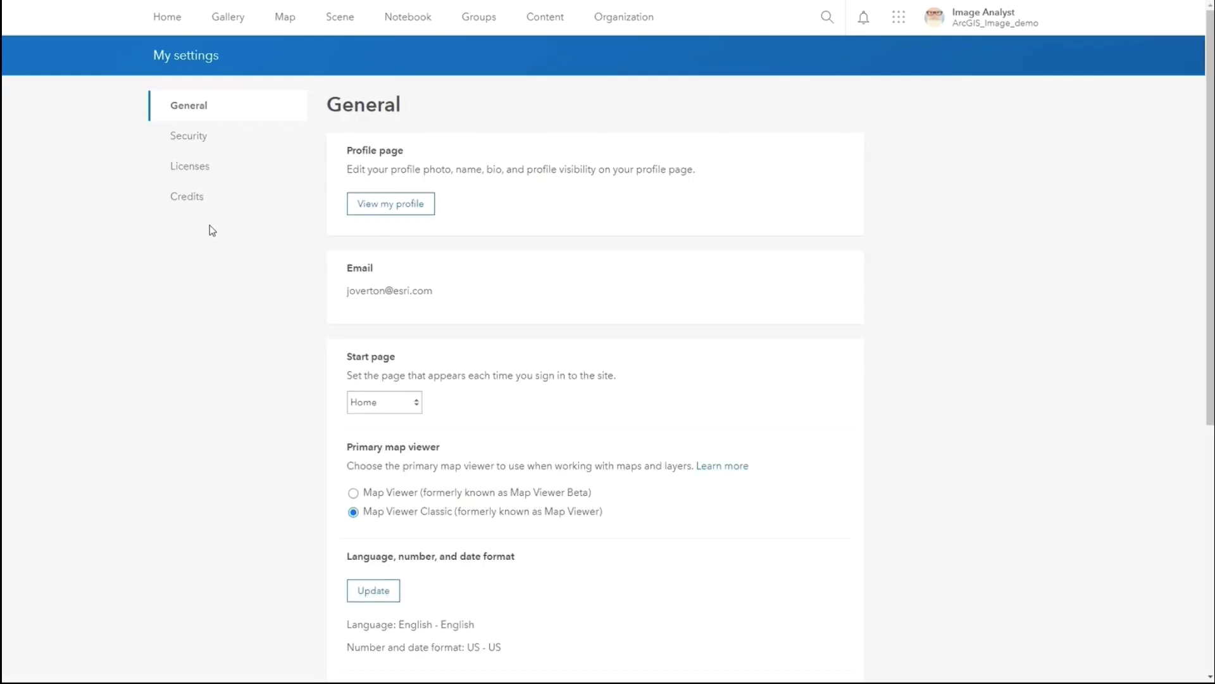
pyautogui.click(196, 168)
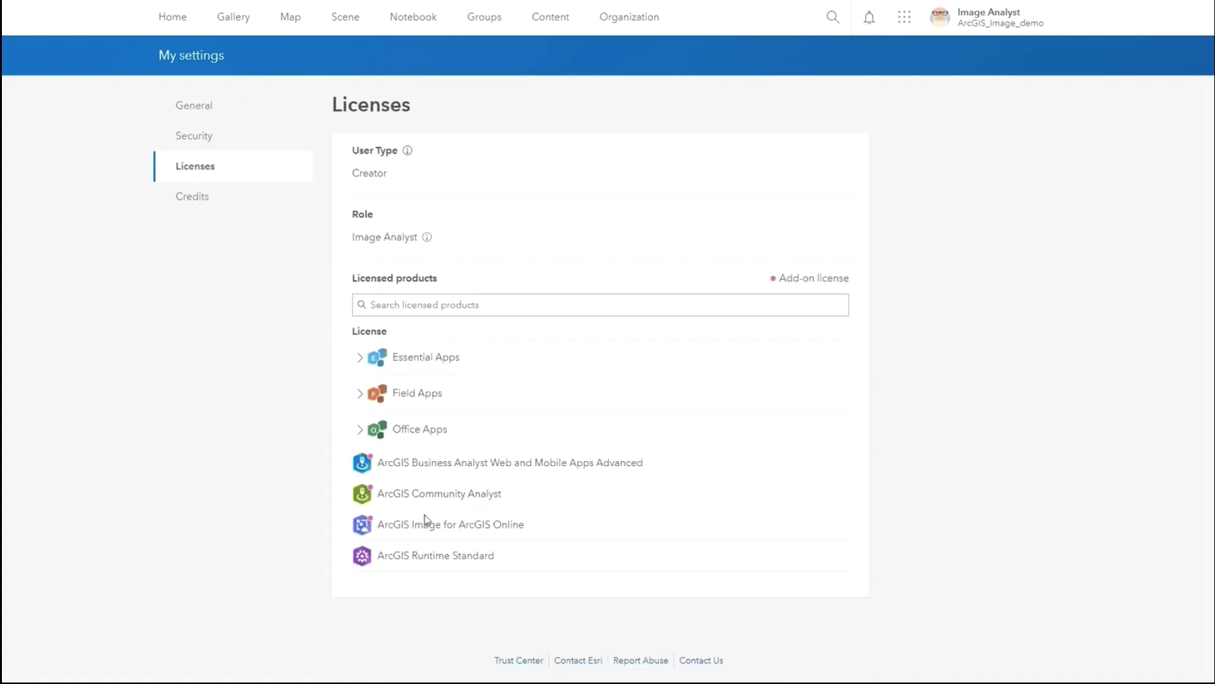
# Start creating a new imagery layer item in the account's own content.
pyautogui.click(533, 20)
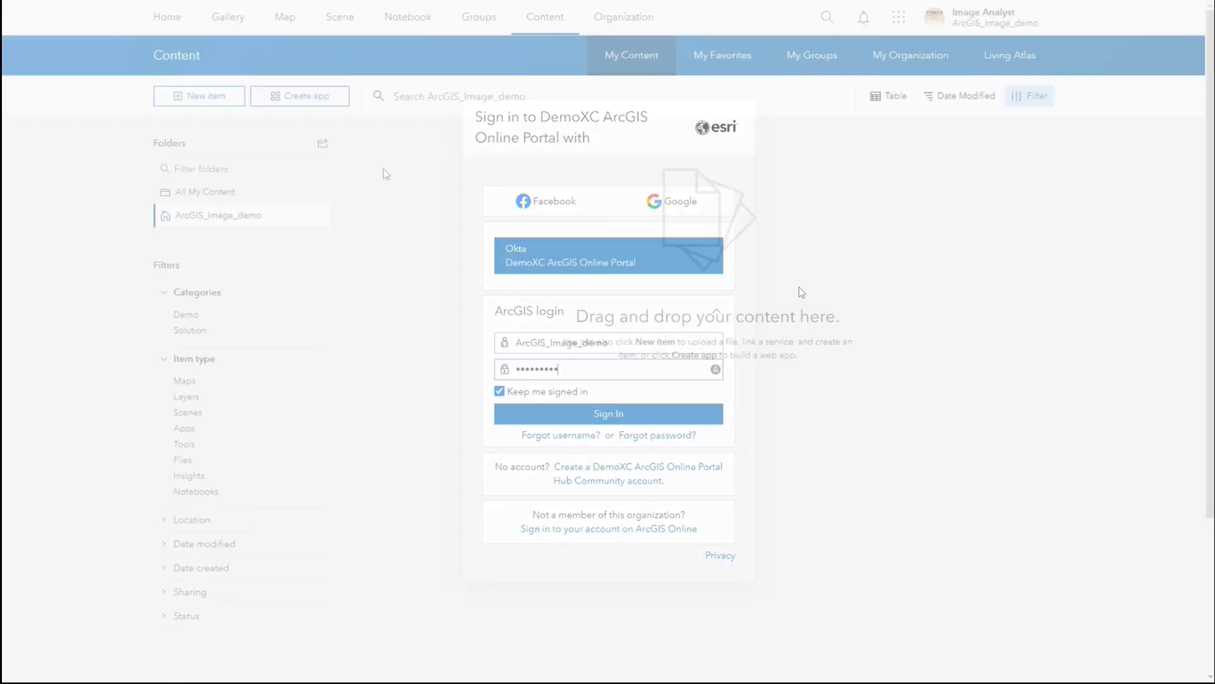
pyautogui.click(202, 96)
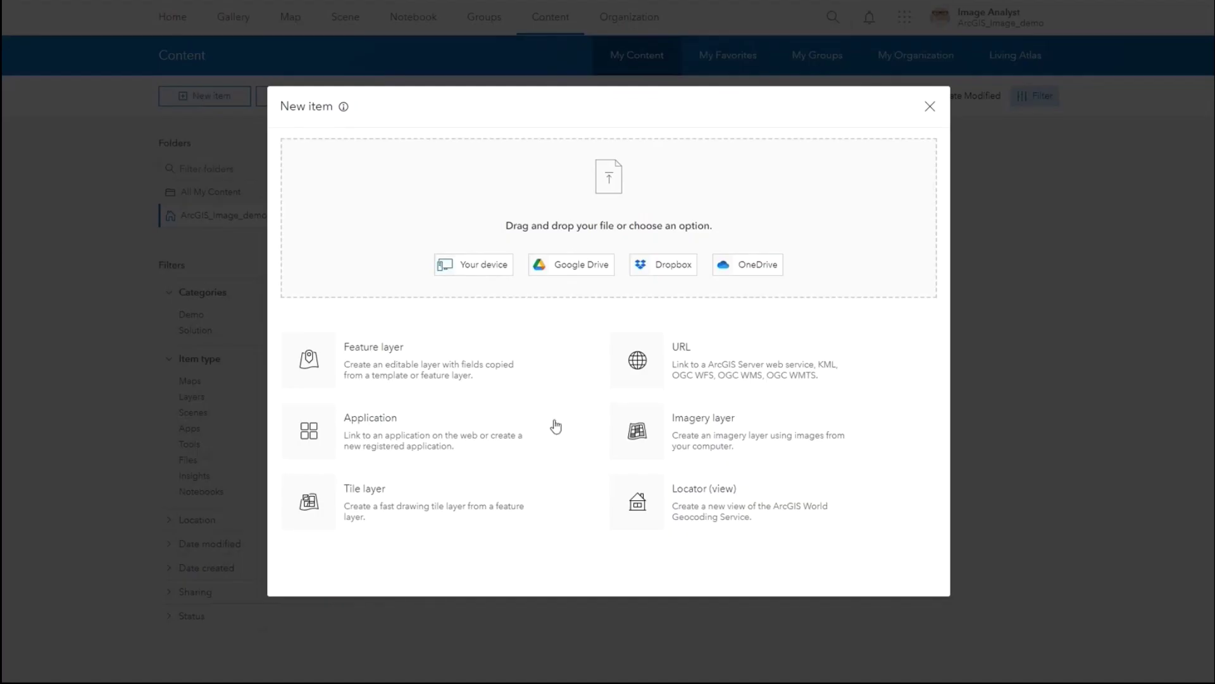
pyautogui.click(736, 426)
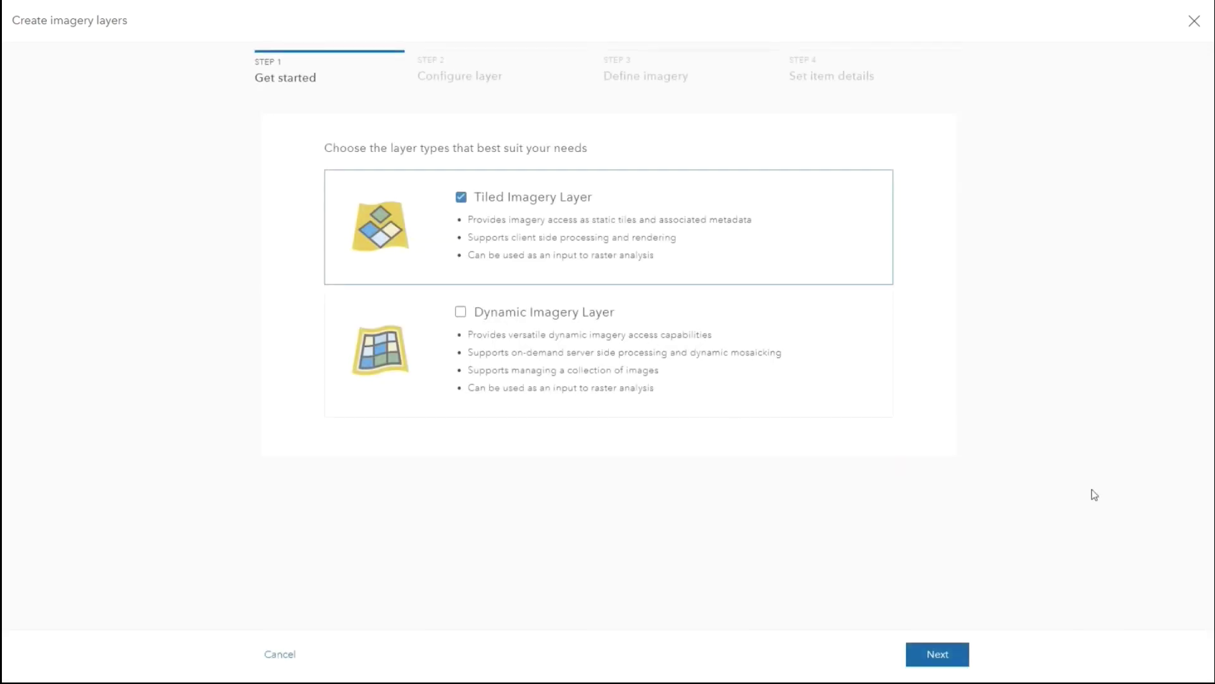
# Choose Dynamic Imagery Layer instead of Tiled Imagery Layer and configure it as One Mosaicked Image.
pyautogui.click(461, 197)
pyautogui.click(460, 311)
pyautogui.click(931, 656)
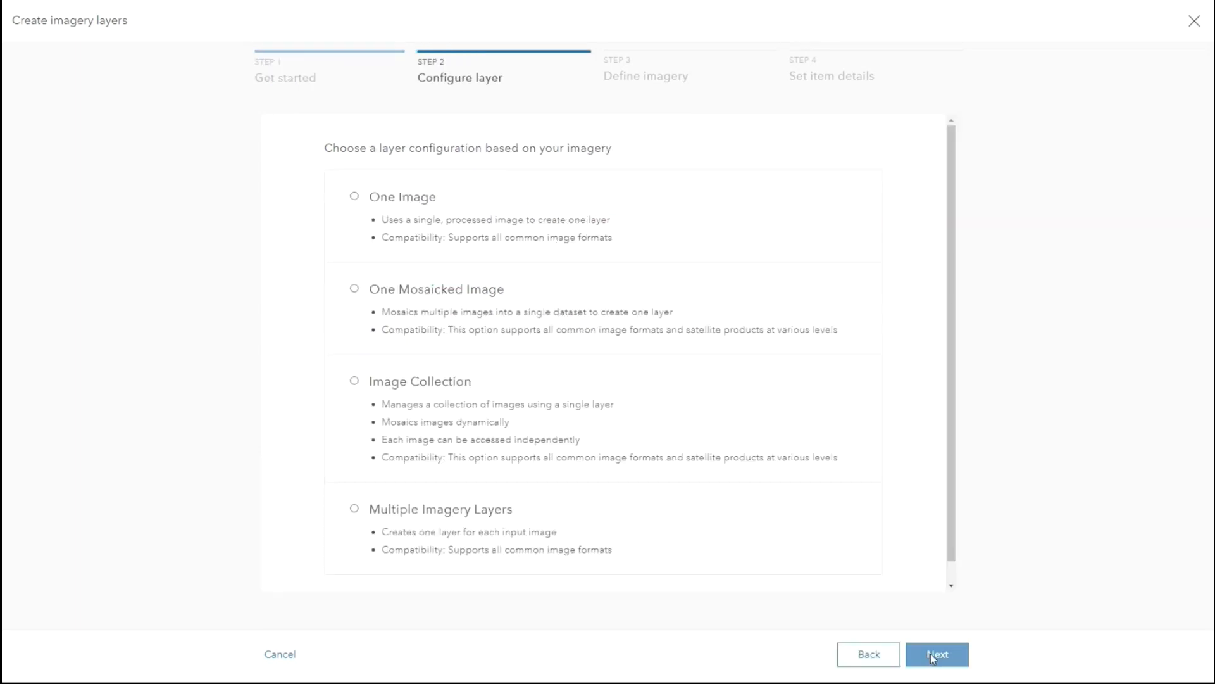
pyautogui.click(460, 302)
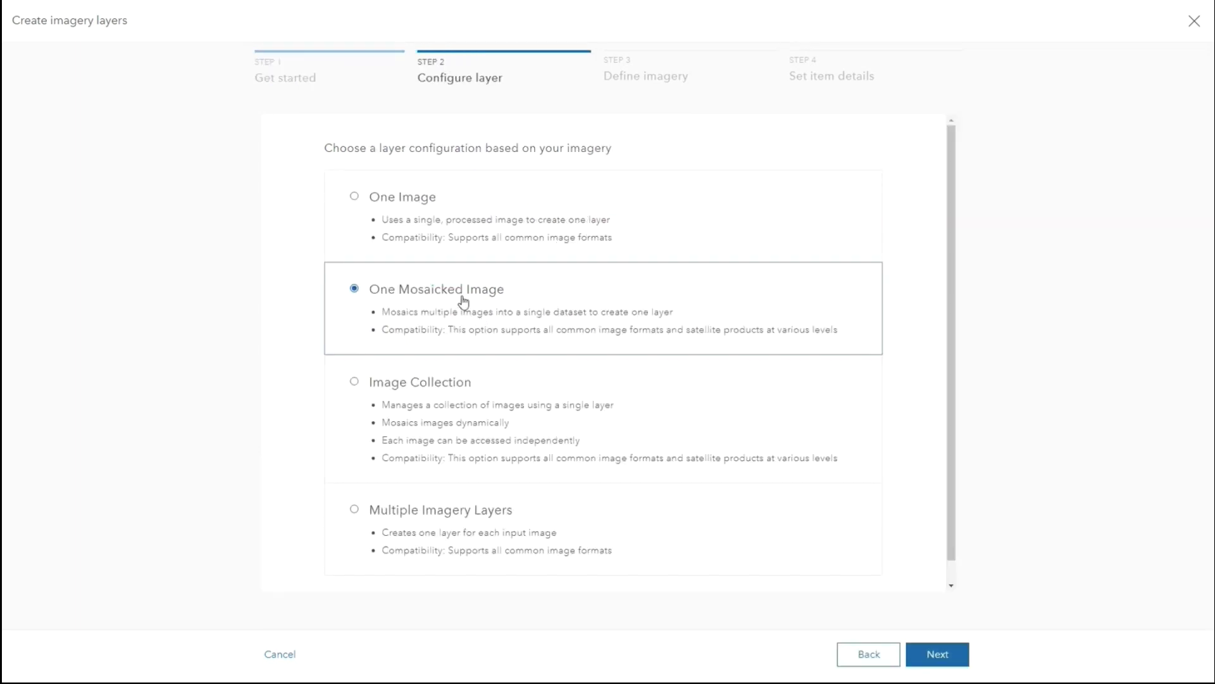
pyautogui.click(953, 655)
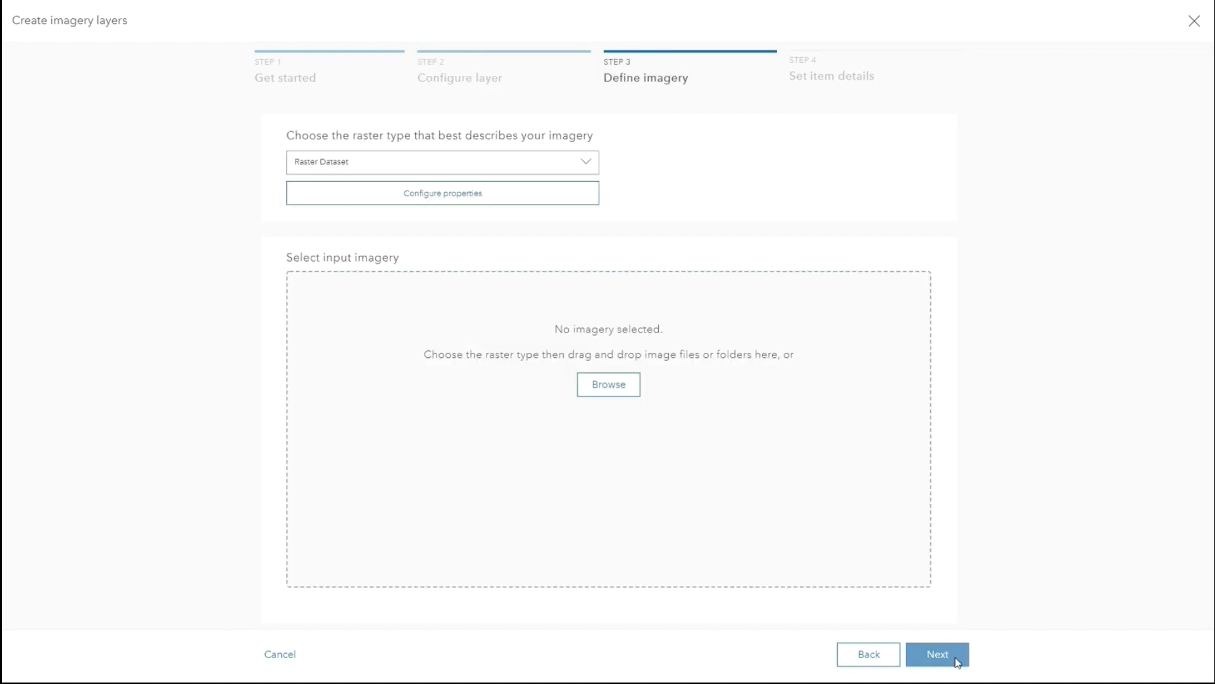
# Set the raster type of the input imagery to Sentinel-2.
pyautogui.click(409, 162)
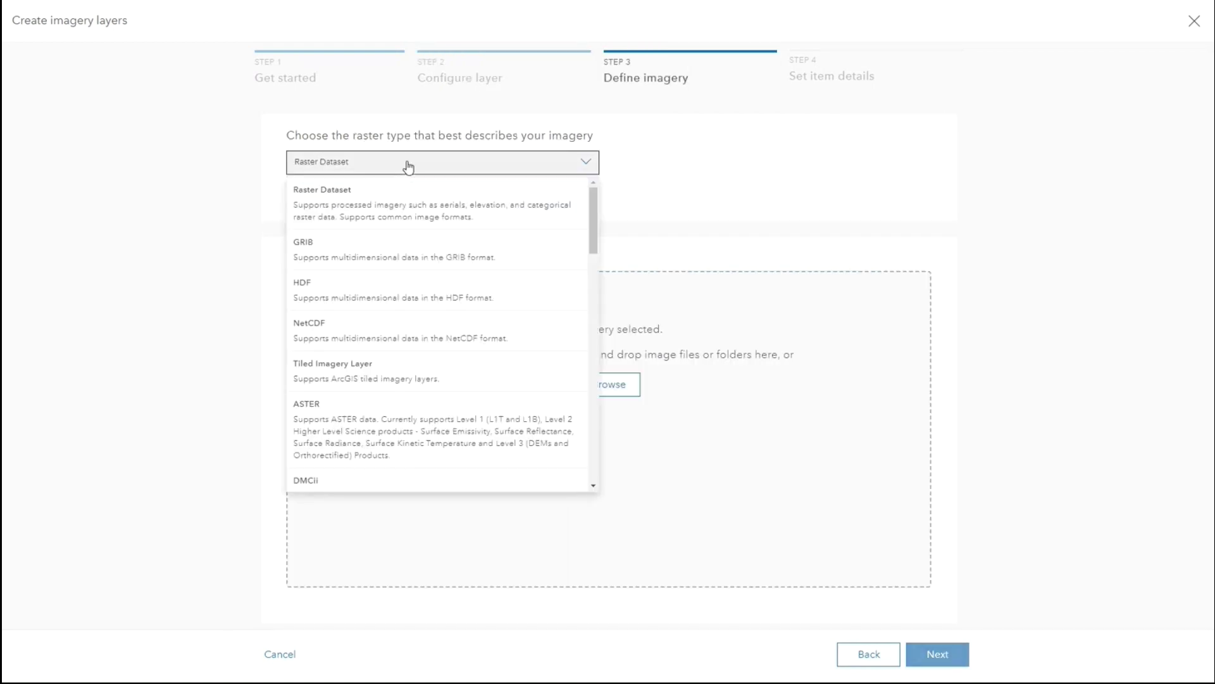
pyautogui.moveTo(588, 226); pyautogui.dragTo(598, 406)
pyautogui.click(383, 314)
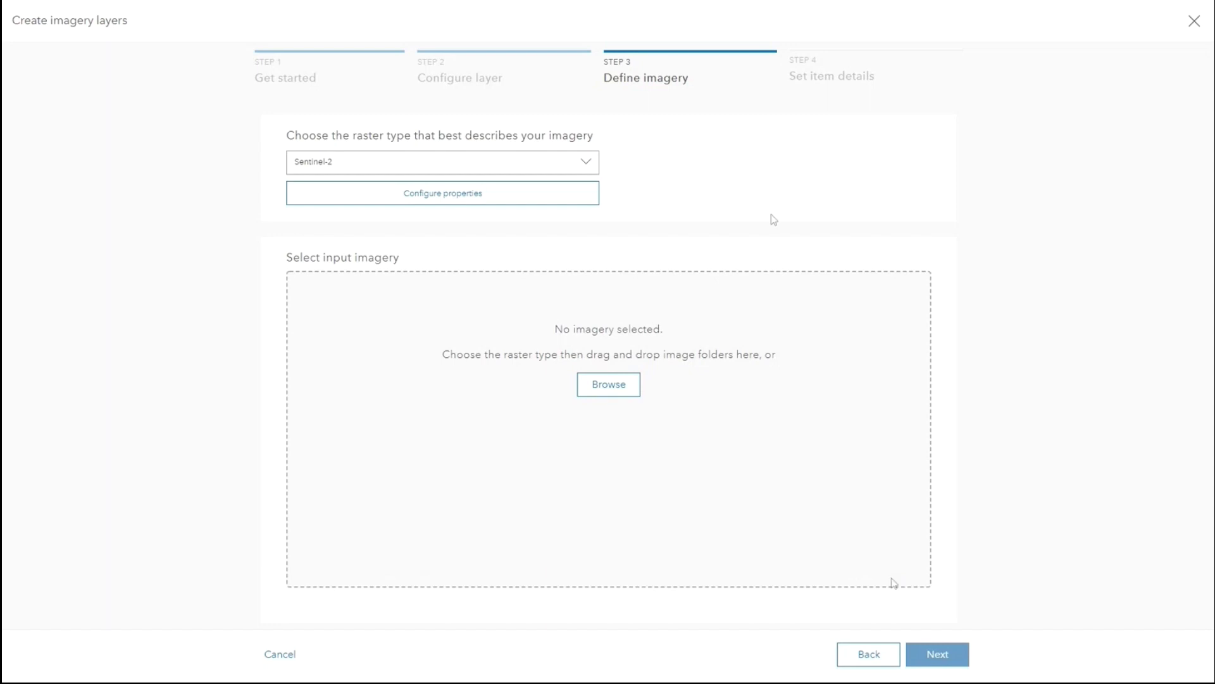
# Set the product type to Level2 in the Sentinel-2 raster type properties and apply it.
pyautogui.click(480, 197)
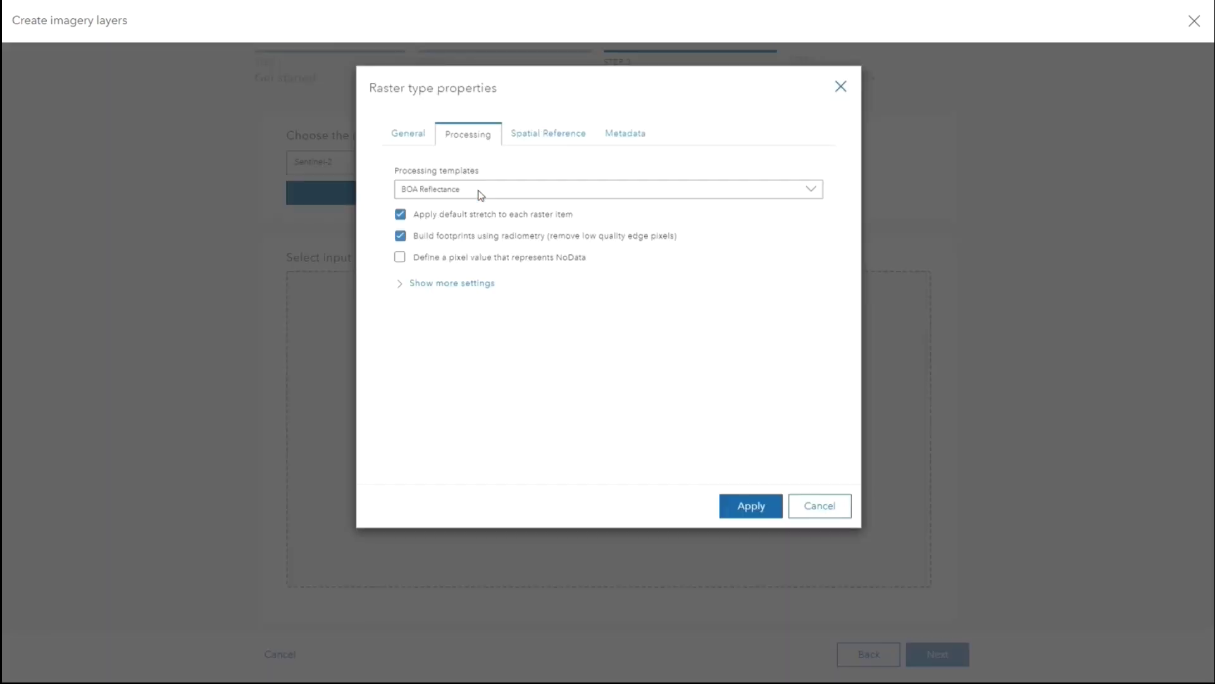
pyautogui.click(425, 148)
pyautogui.click(427, 207)
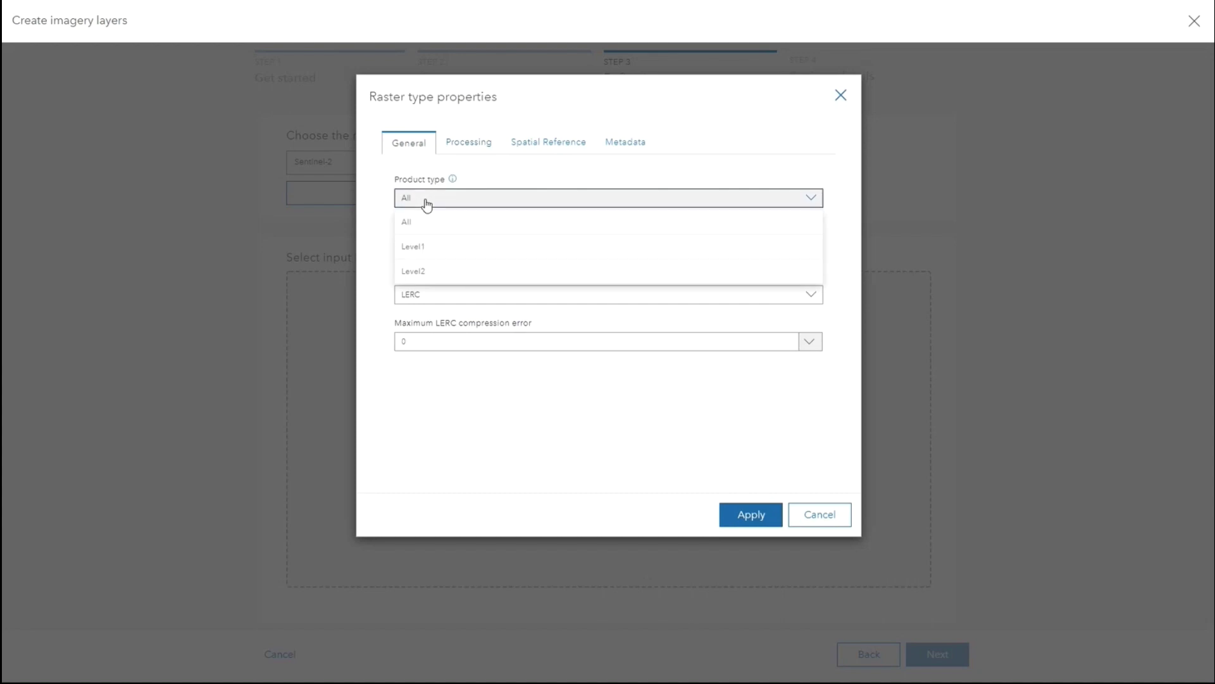
pyautogui.doubleClick(426, 276)
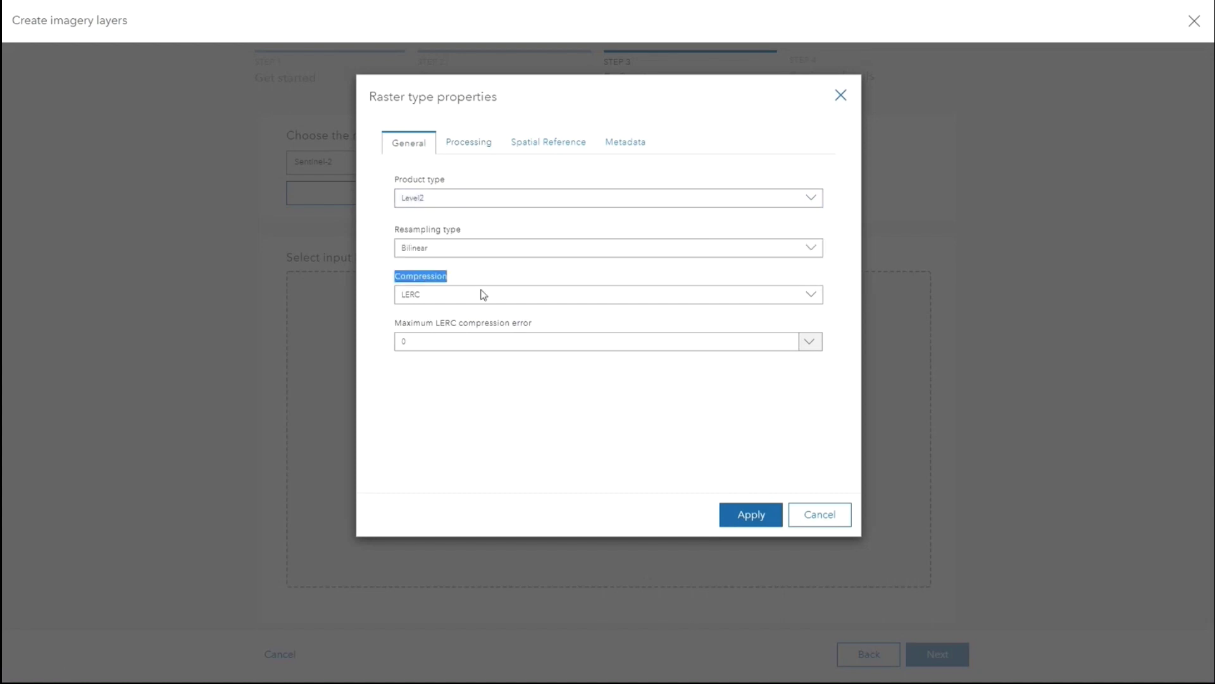
pyautogui.click(756, 517)
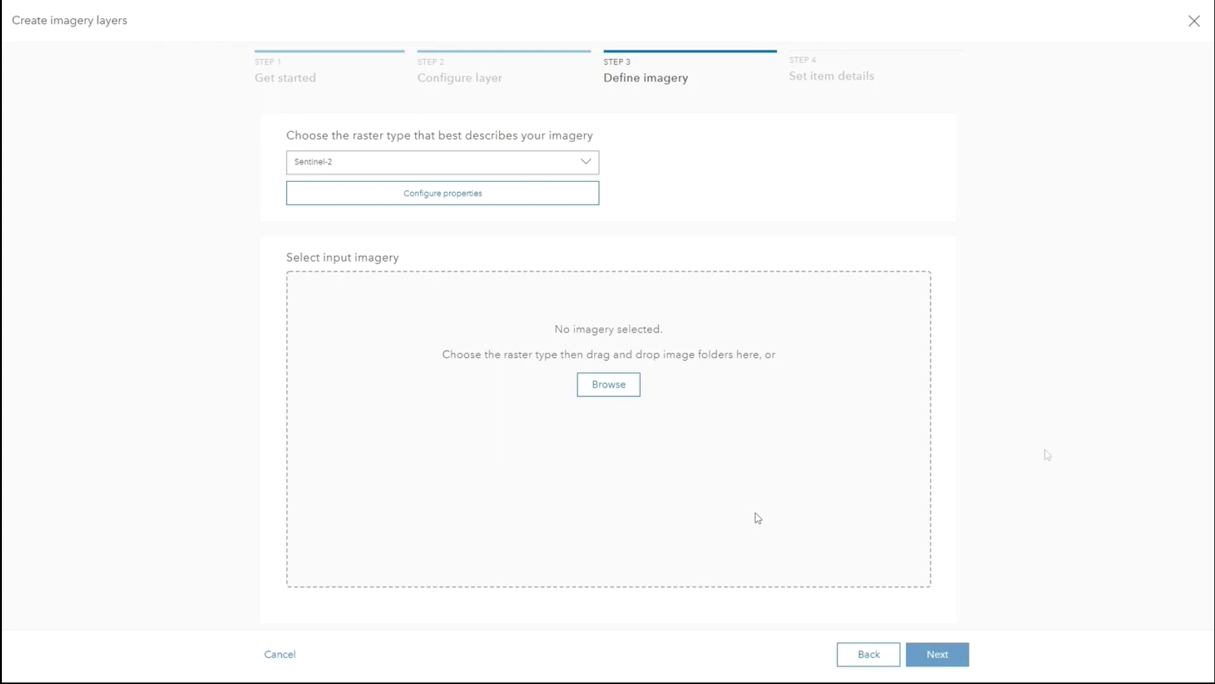
# Set the Sentinel-2 processing template to BOA Reflectance and apply the raster type properties.
pyautogui.click(444, 200)
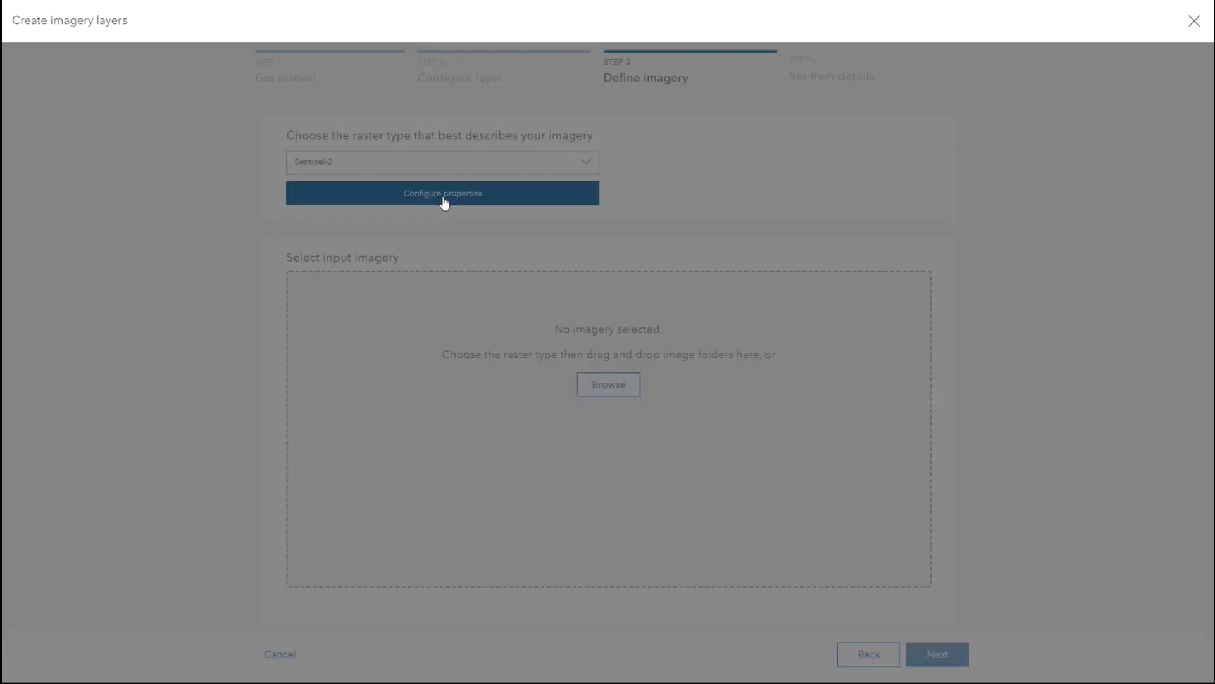
pyautogui.click(461, 201)
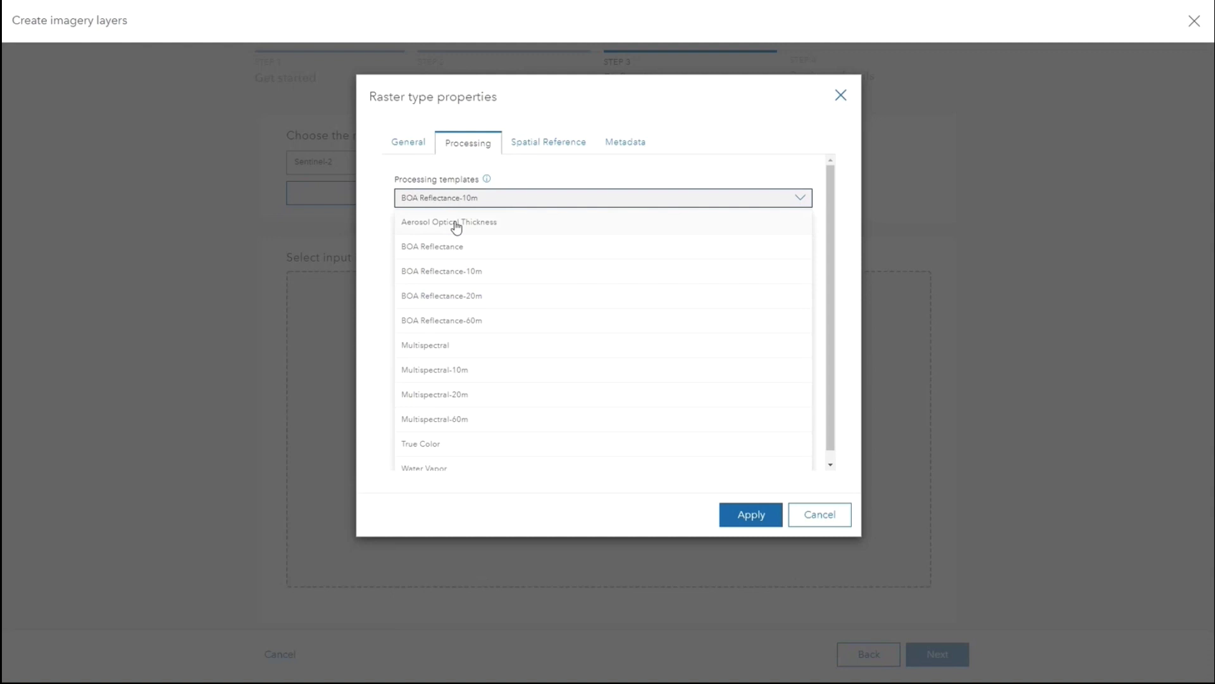
pyautogui.click(456, 247)
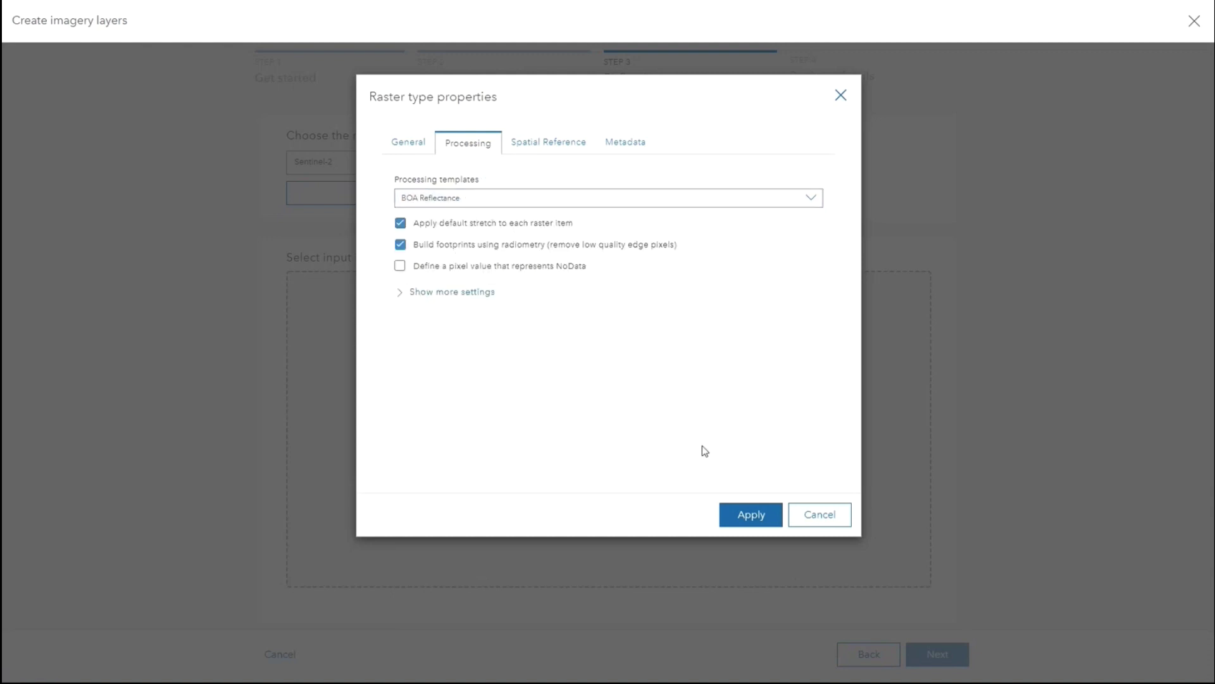
pyautogui.click(744, 514)
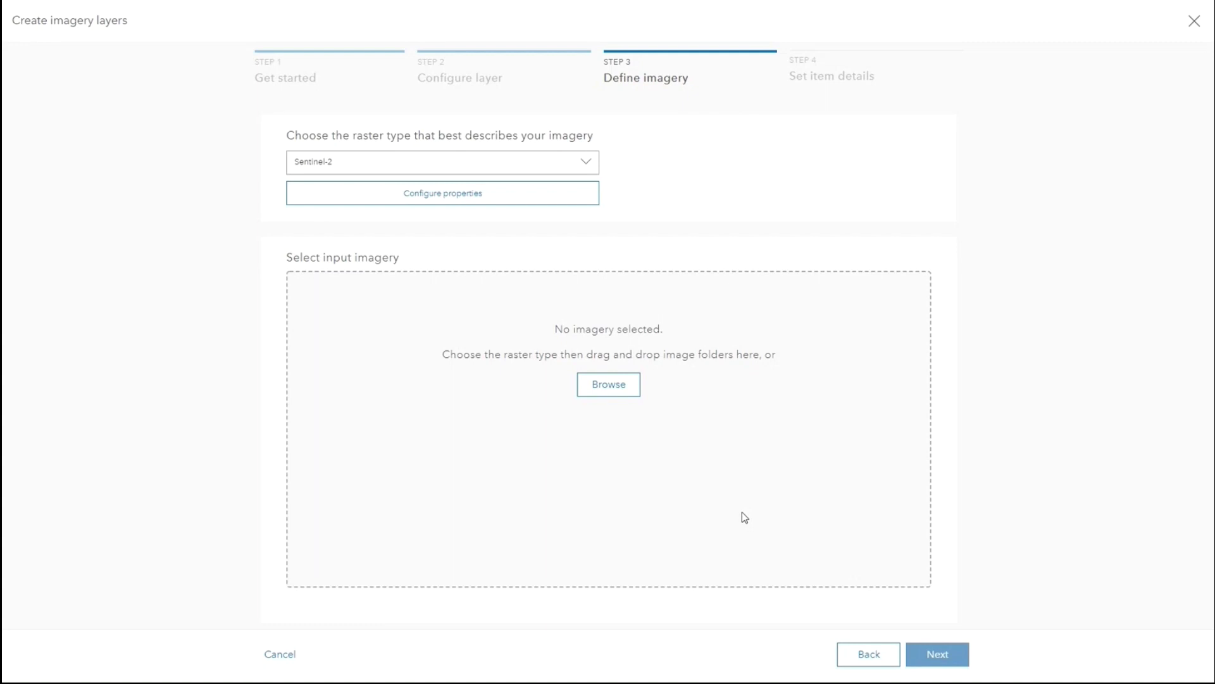
# Add all four .SAFE folders from GrizzlyCreek2020 as input imagery and continue to the item details.
pyautogui.moveTo(1214, 164); pyautogui.dragTo(863, 100)
pyautogui.click(922, 157)
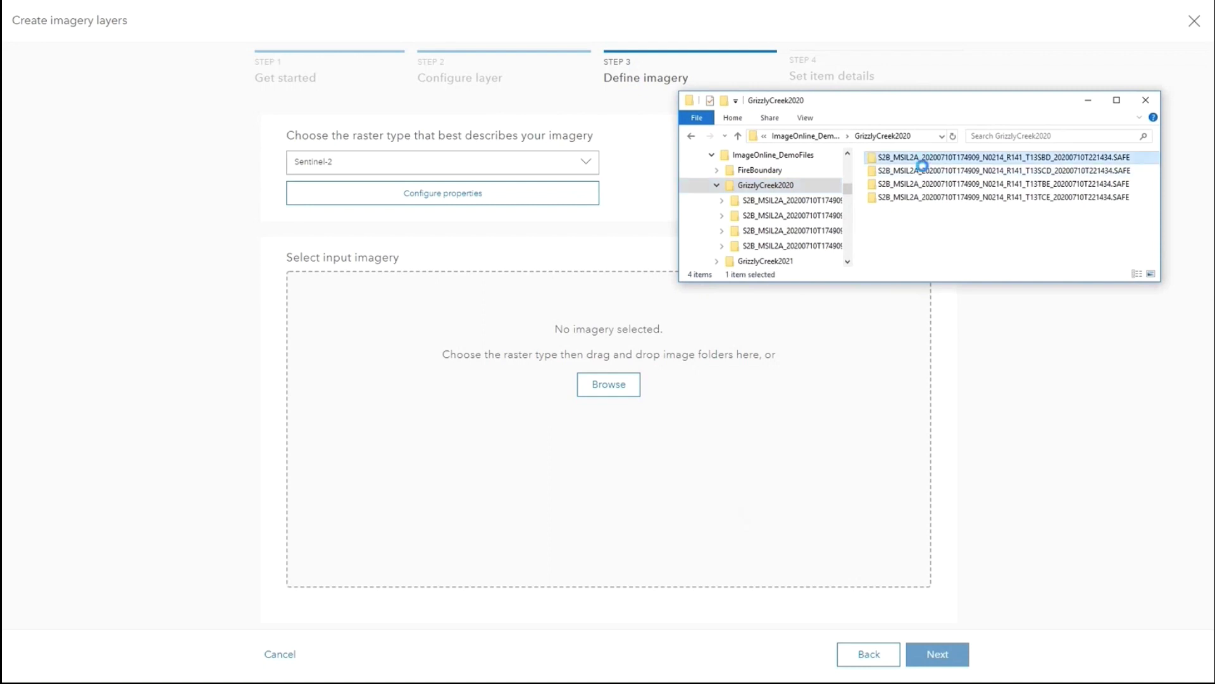
pyautogui.keyDown('shift'); pyautogui.click(931, 204); pyautogui.keyUp('shift')
pyautogui.moveTo(934, 202); pyautogui.dragTo(676, 444)
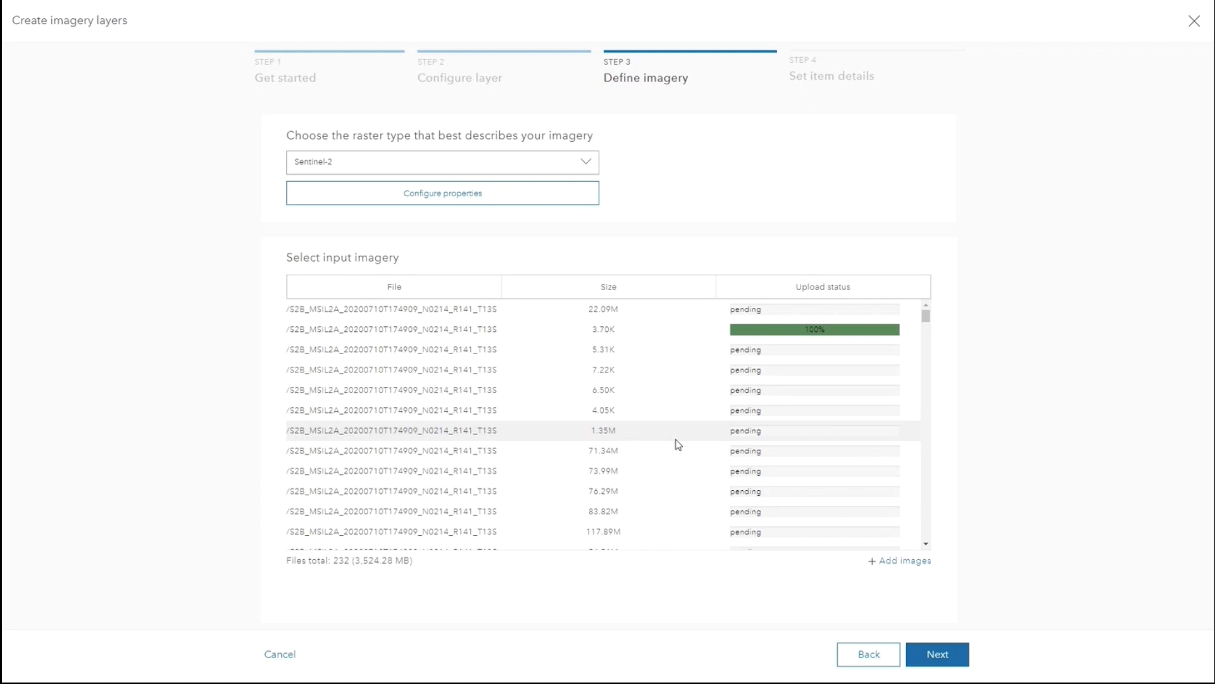
pyautogui.click(935, 657)
# Title the layer Pre Burn Grizzly Fire Image Mosaic 2020 and tag it Sentinel-2, Grizzly Fire, Imagery and Dynamic Image Layer.
pyautogui.click(450, 197)
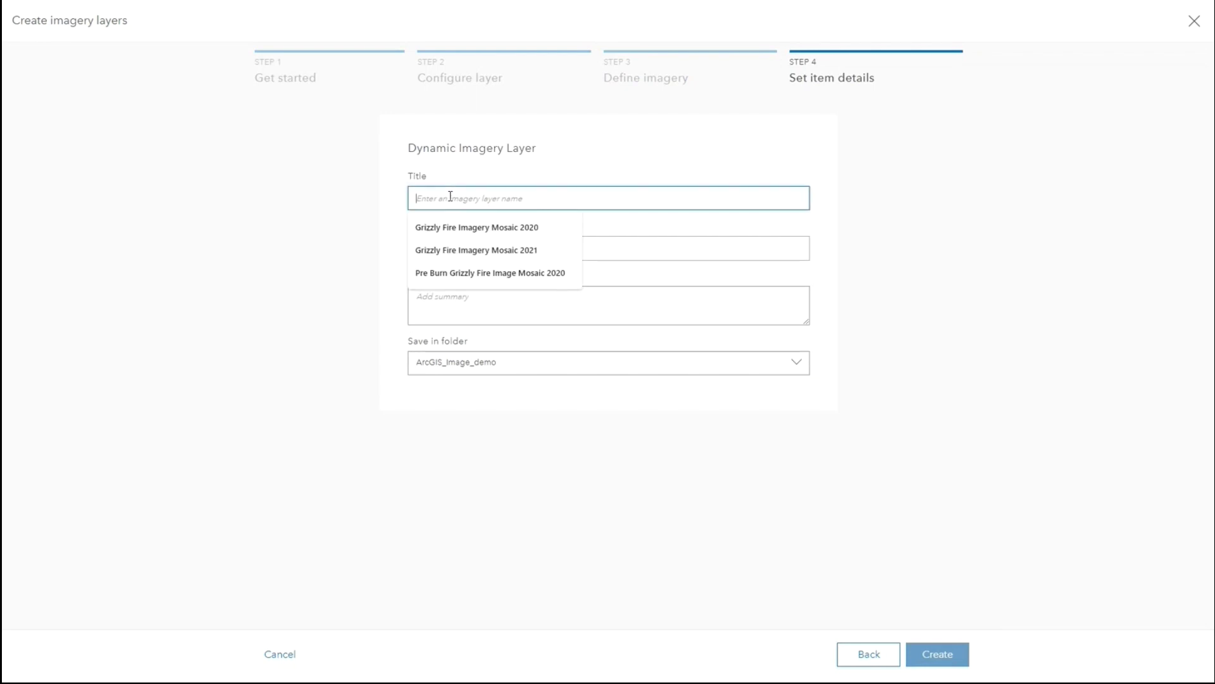
pyautogui.click(452, 272)
pyautogui.click(422, 245)
pyautogui.write('s')
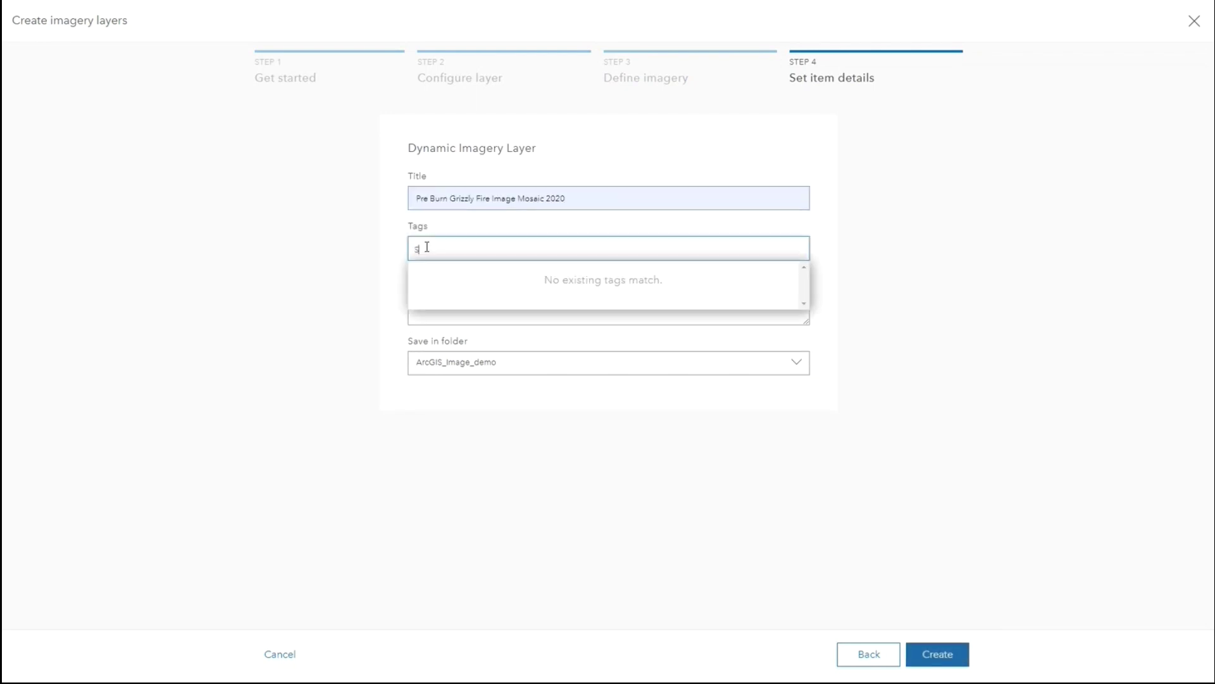
pyautogui.write('entinel')
pyautogui.write('-2, Griz')
pyautogui.write('zly Fir')
pyautogui.write('e')
pyautogui.write(', imager')
pyautogui.write('y,')
# Enter a layer summary beginning "Dynamic Image Layer of Pre Burn".
pyautogui.click(500, 300)
pyautogui.write('Dyname')
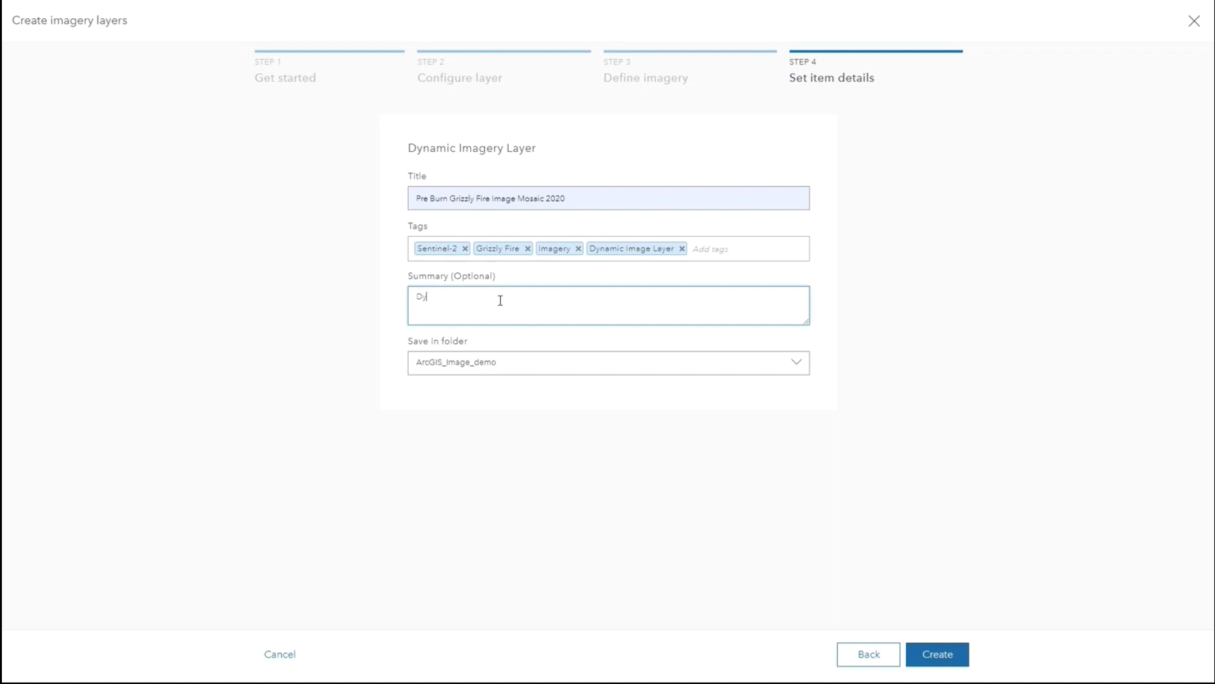
pyautogui.write('ic Image Layer of Pre Burn G')
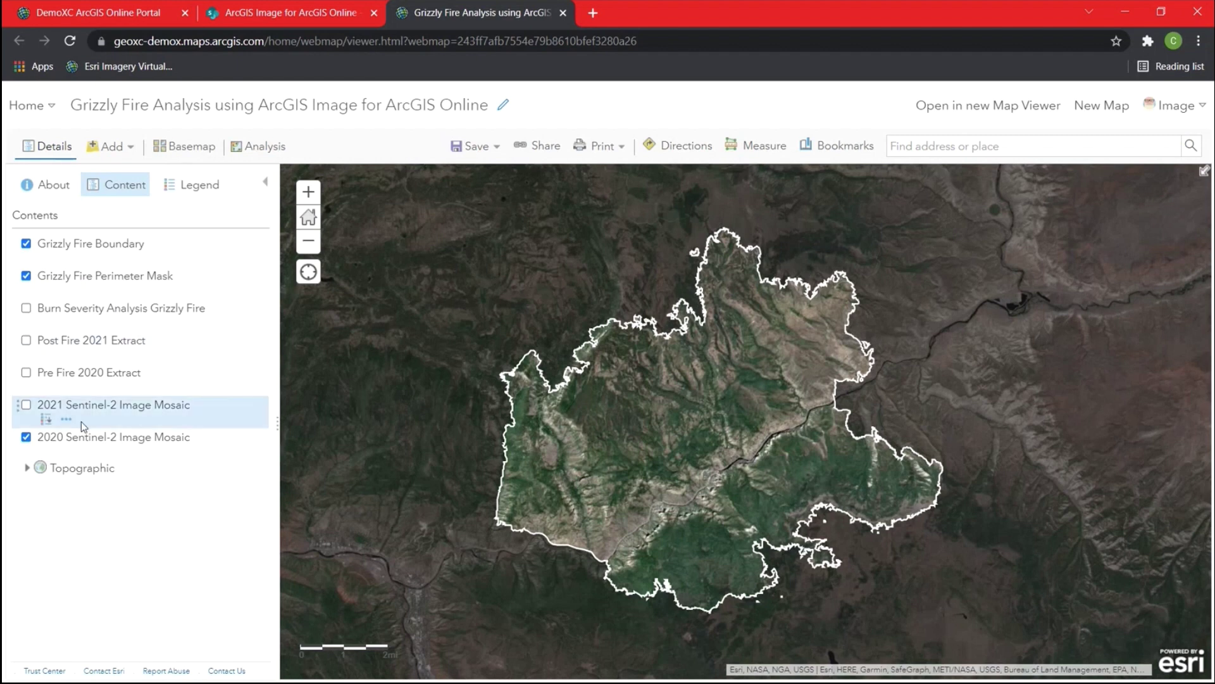
# Show and hide the 2021 Sentinel-2 Image Mosaic to compare it with the 2020 mosaic.
pyautogui.click(26, 406)
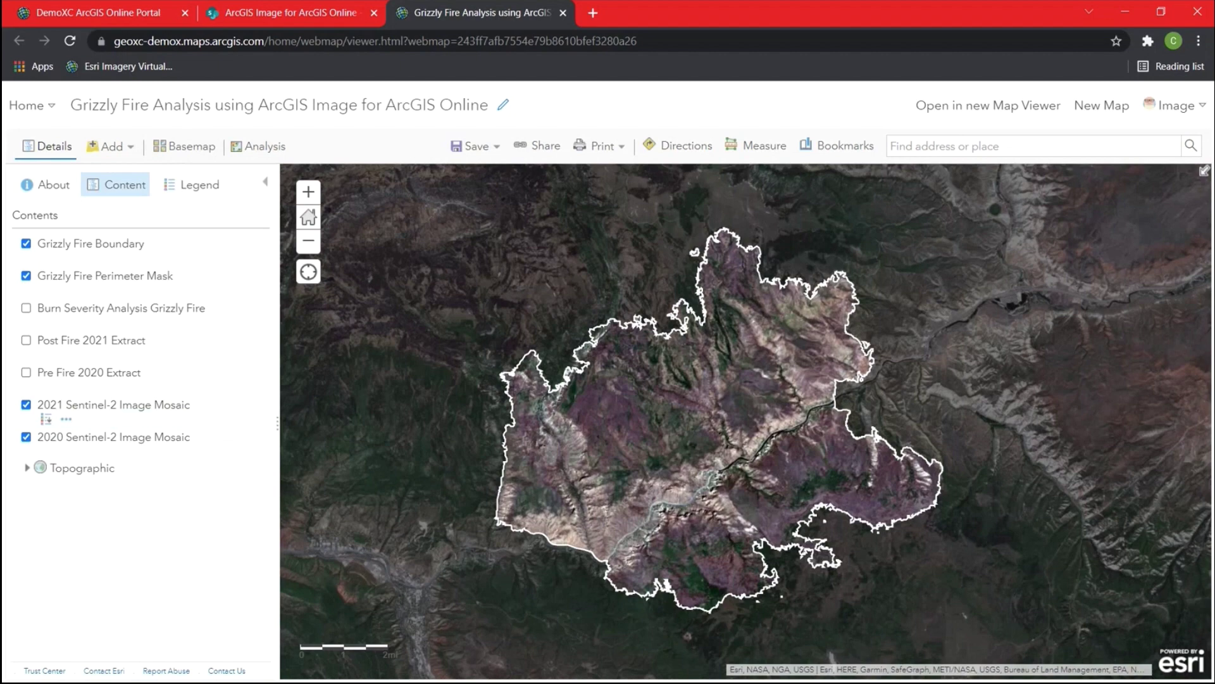
pyautogui.click(26, 405)
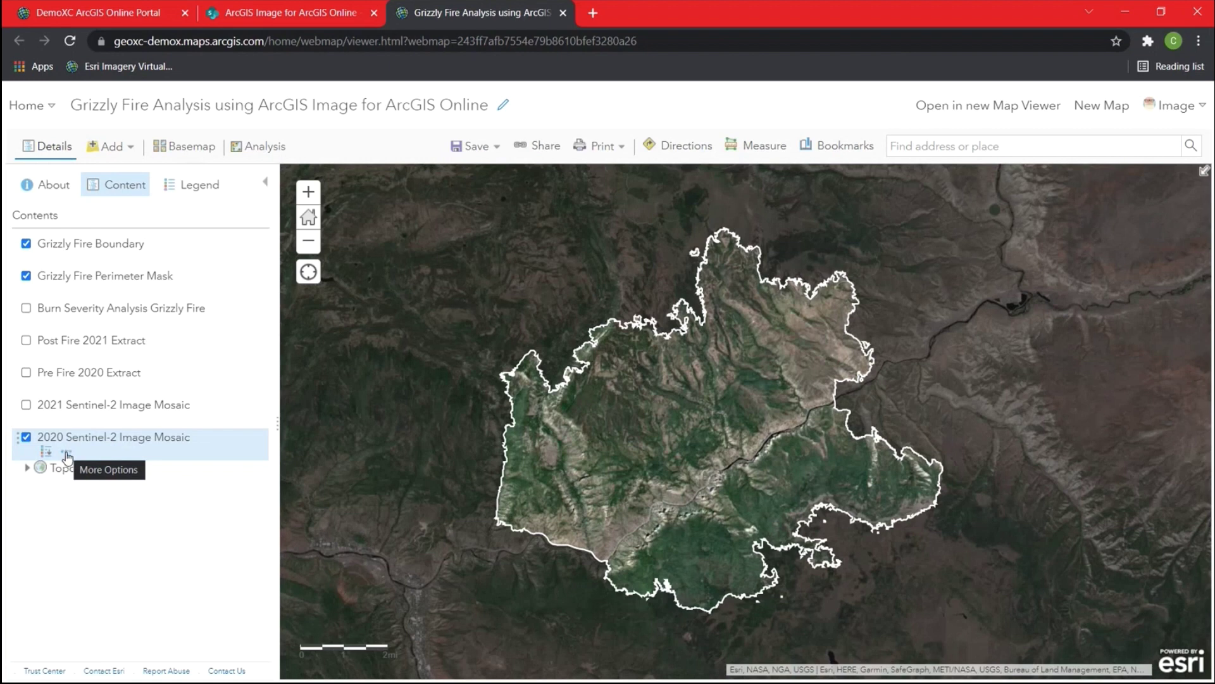
# Set the RGB composite of the 2020 Sentinel-2 Image Mosaic to bands 8, 4 and 3 in its image display settings.
pyautogui.click(66, 453)
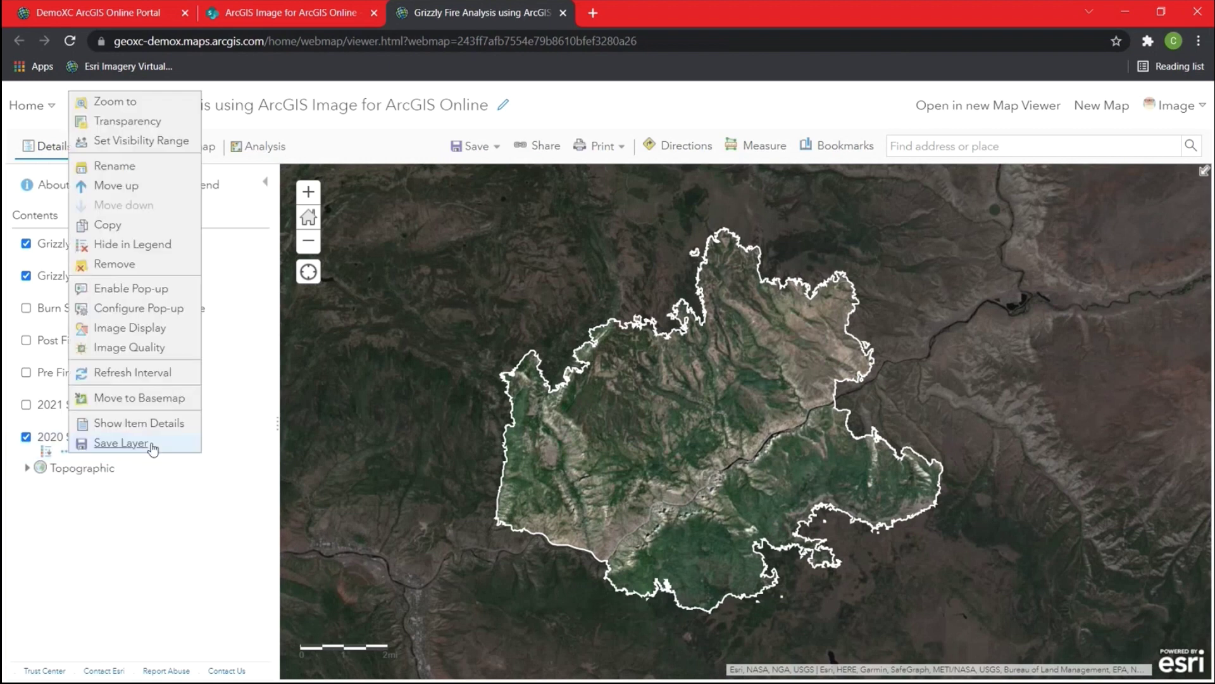
pyautogui.click(130, 328)
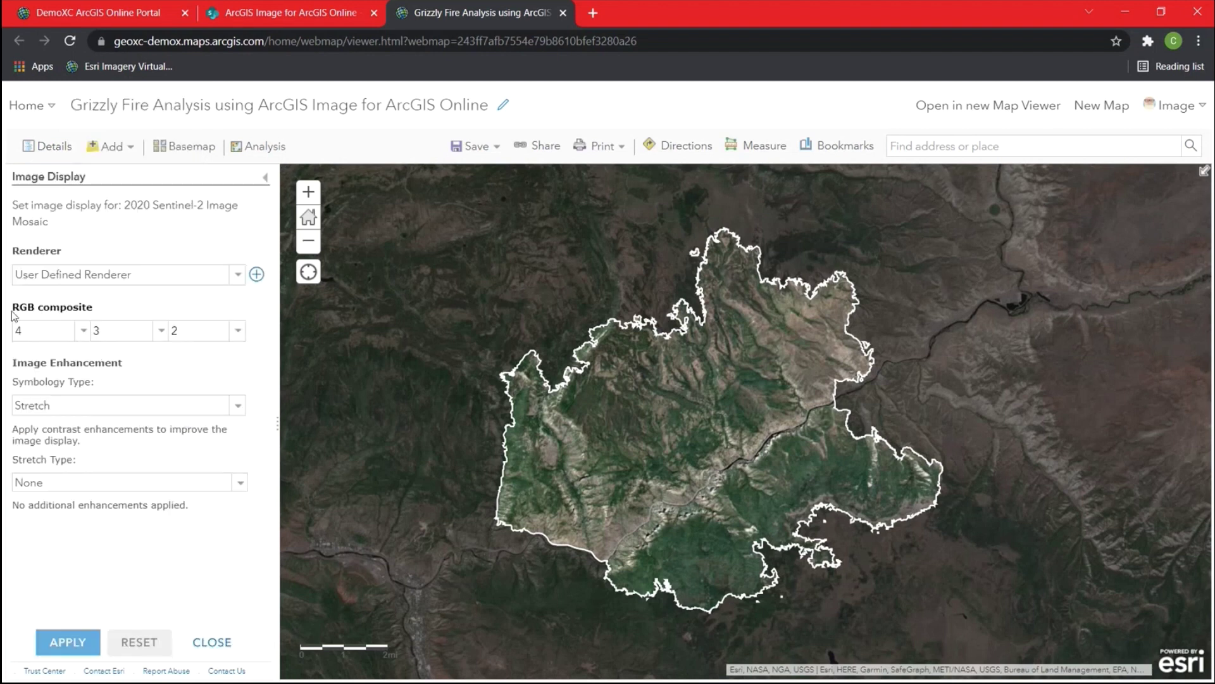
pyautogui.click(83, 331)
pyautogui.click(30, 497)
pyautogui.click(160, 330)
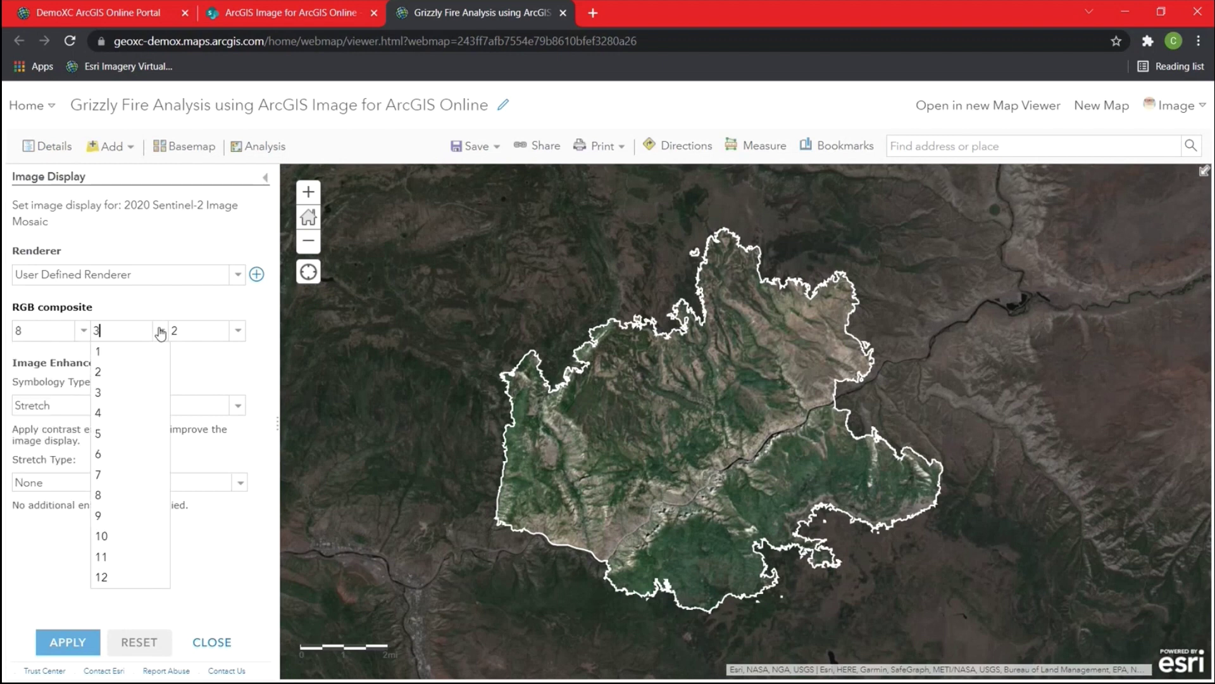
pyautogui.click(115, 413)
pyautogui.click(238, 330)
pyautogui.click(211, 392)
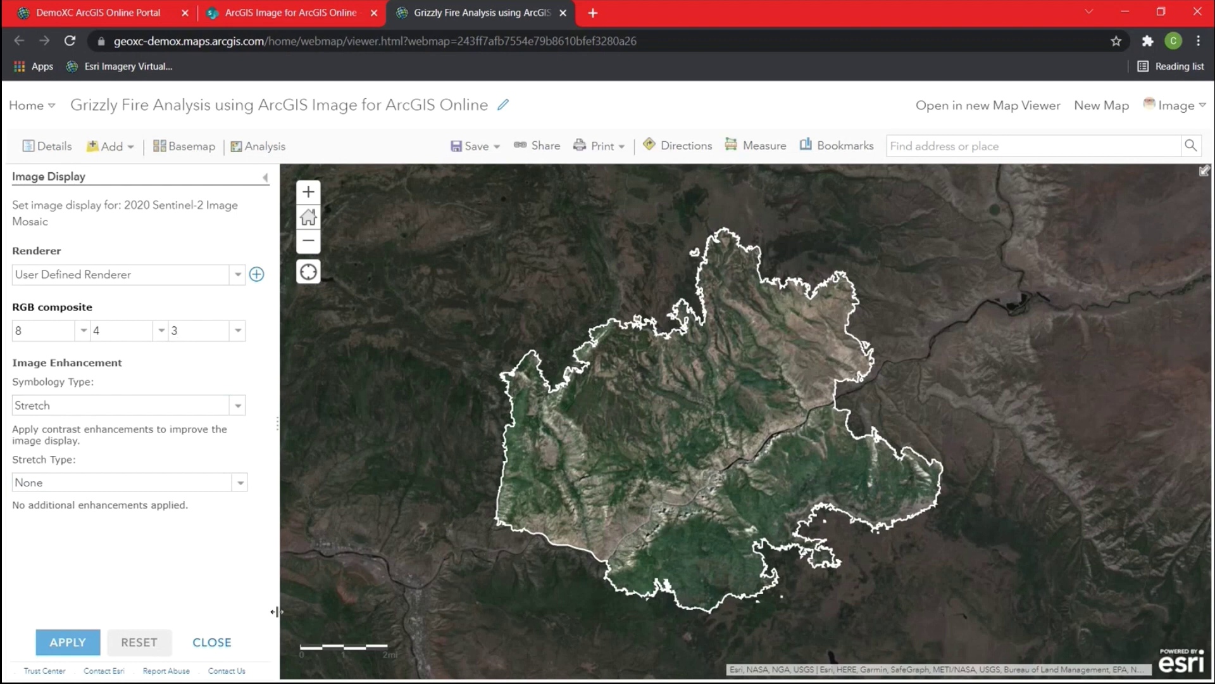
# Apply a Percent Clip stretch with slightly increased gamma to the 2020 Sentinel-2 Image Mosaic.
pyautogui.click(240, 482)
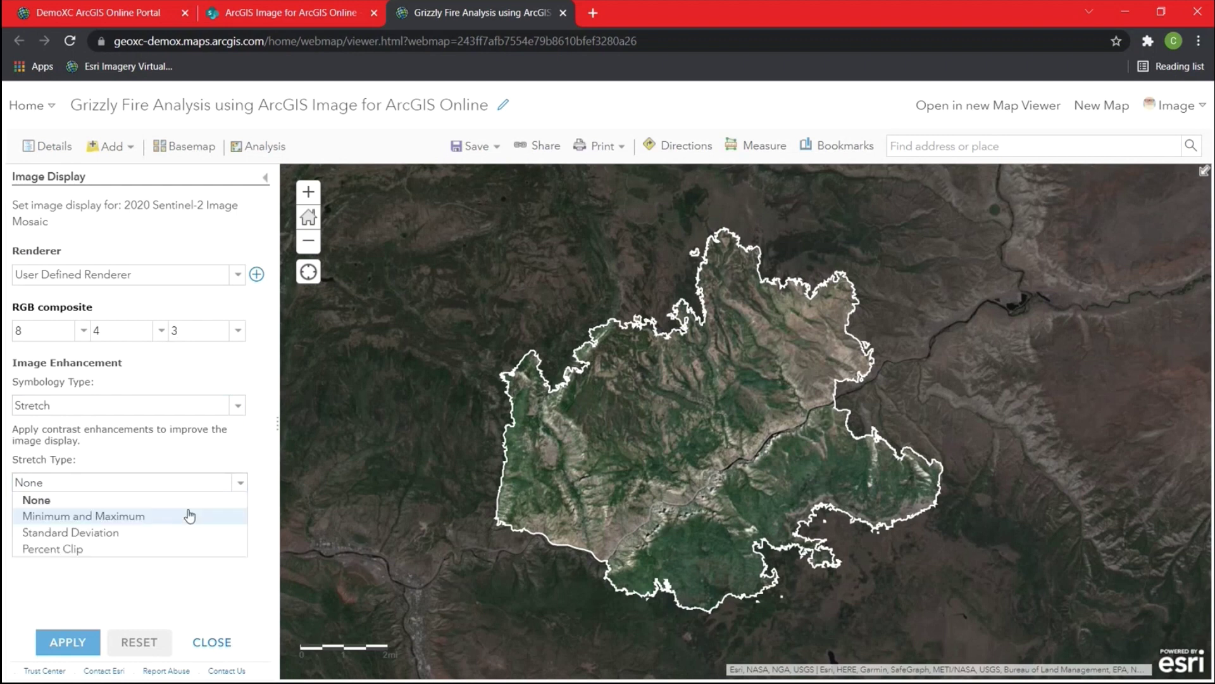
pyautogui.click(159, 548)
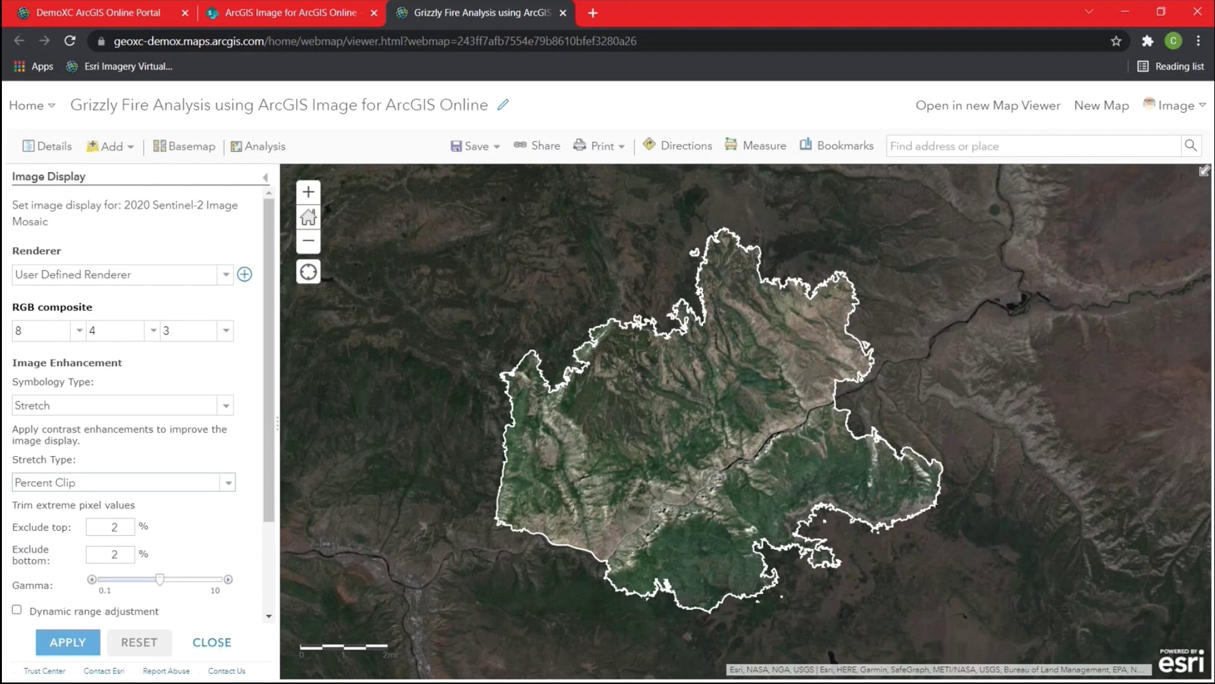
pyautogui.moveTo(161, 584); pyautogui.dragTo(170, 583)
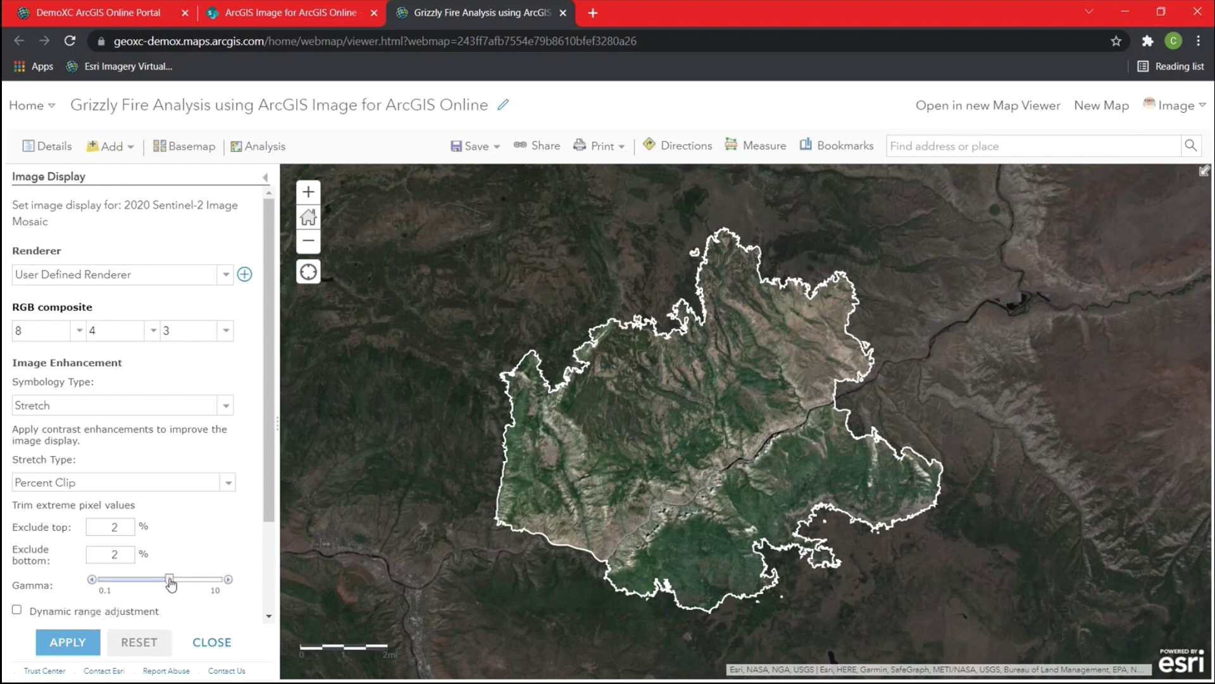
pyautogui.scroll(-2, 170, 557)
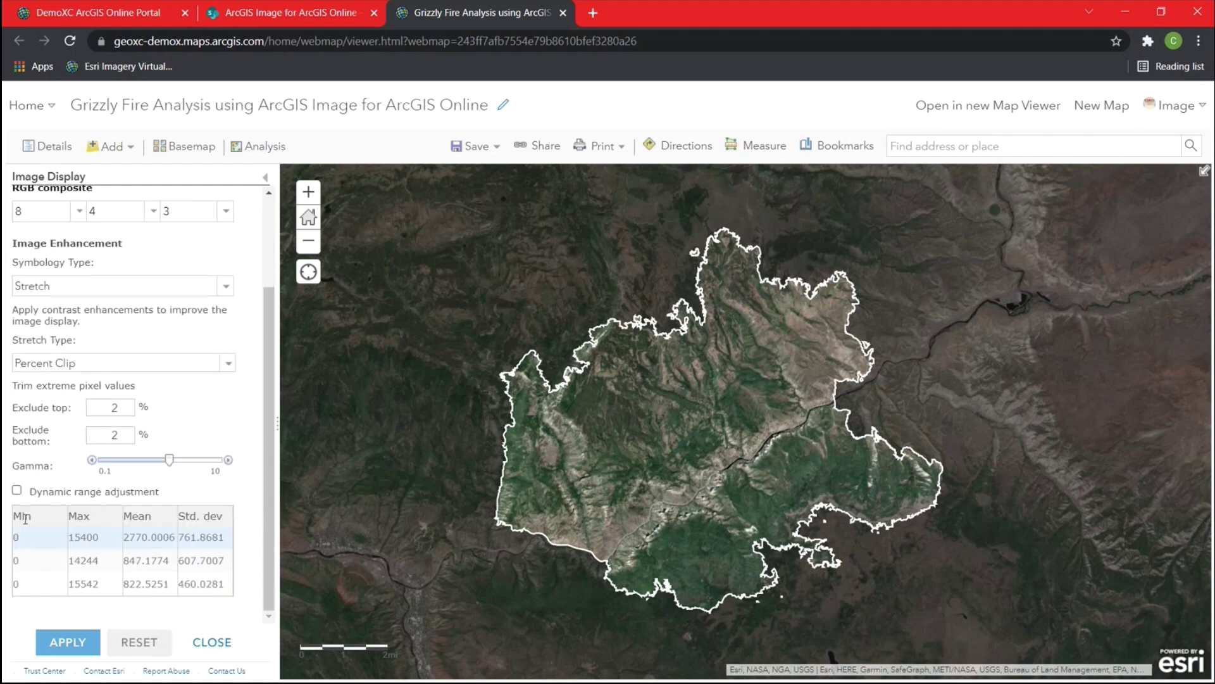
pyautogui.click(81, 643)
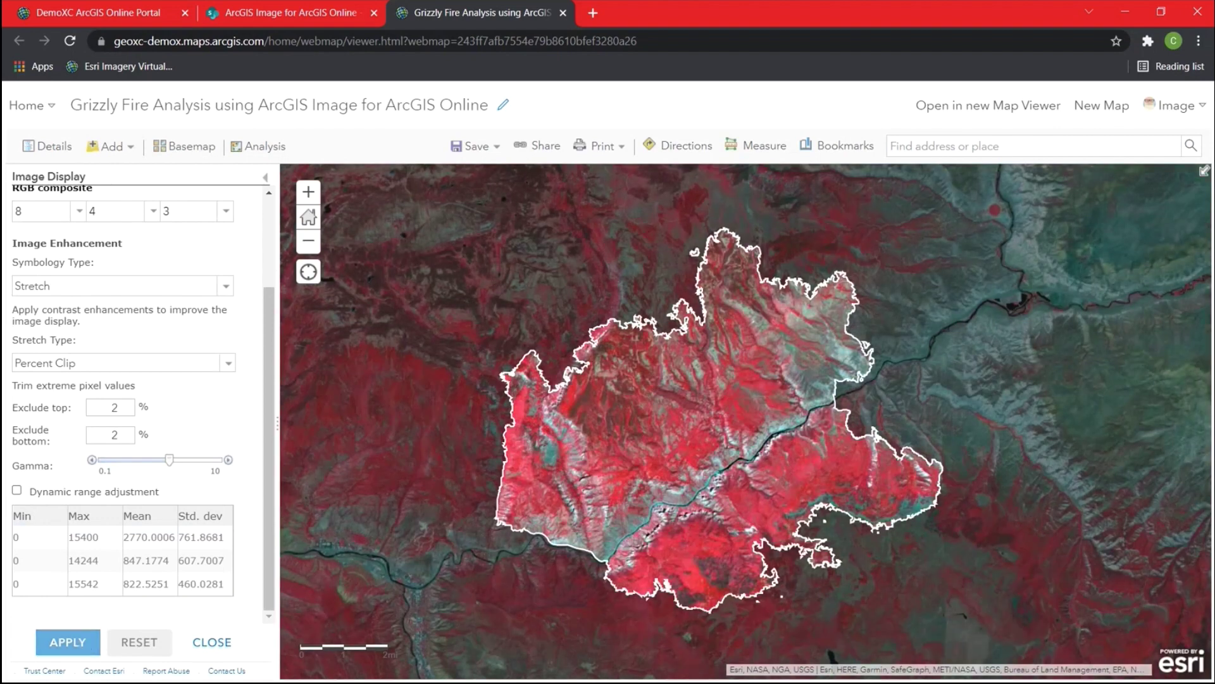
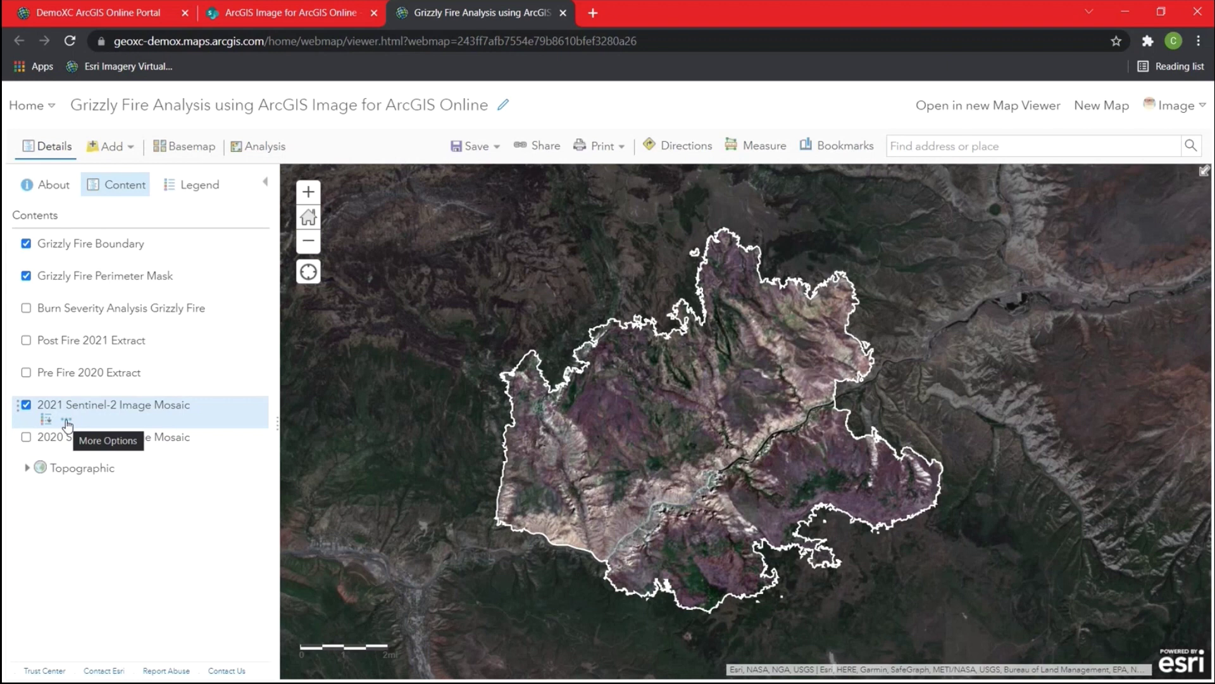
# Apply the Color Infrared renderer to the 2021 Sentinel-2 Image Mosaic and close its image display settings.
pyautogui.click(68, 422)
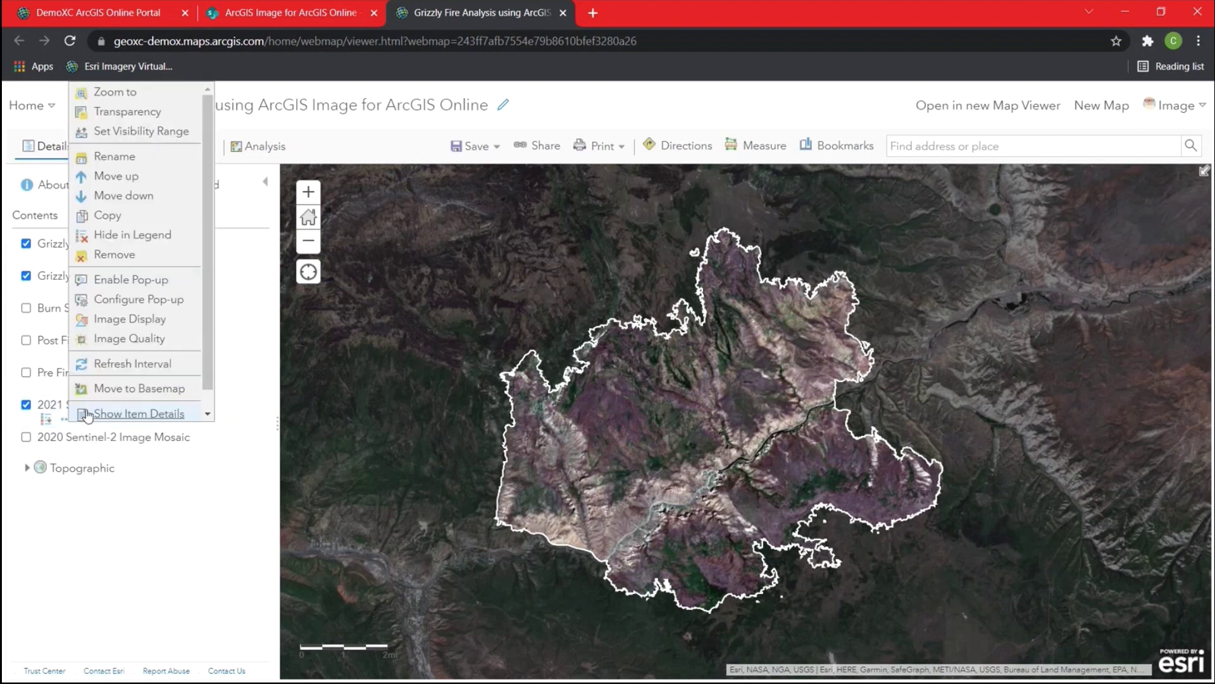
pyautogui.click(135, 318)
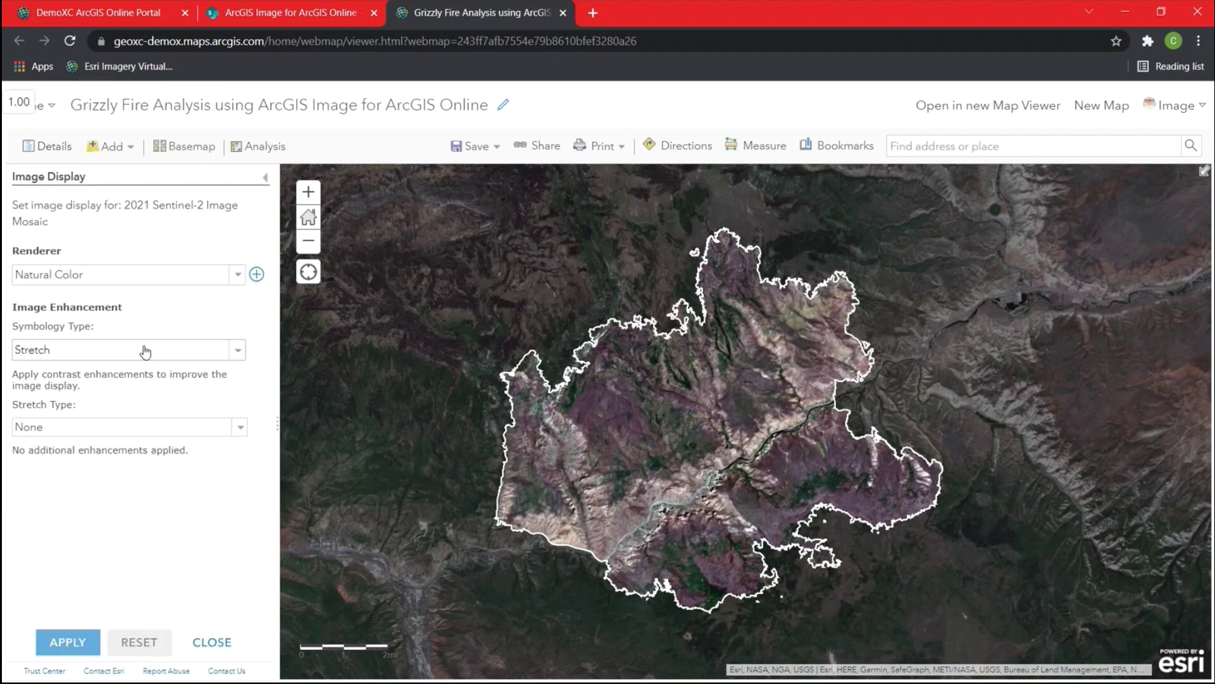
pyautogui.click(233, 274)
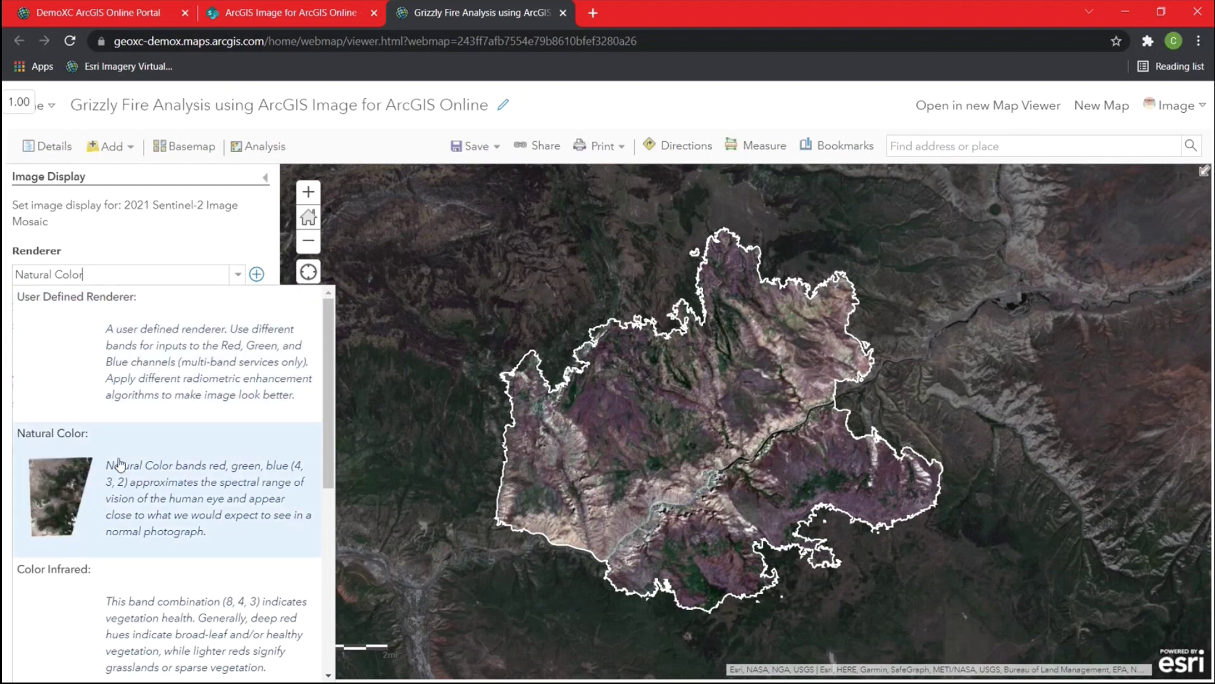
pyautogui.scroll(-1, 186, 506)
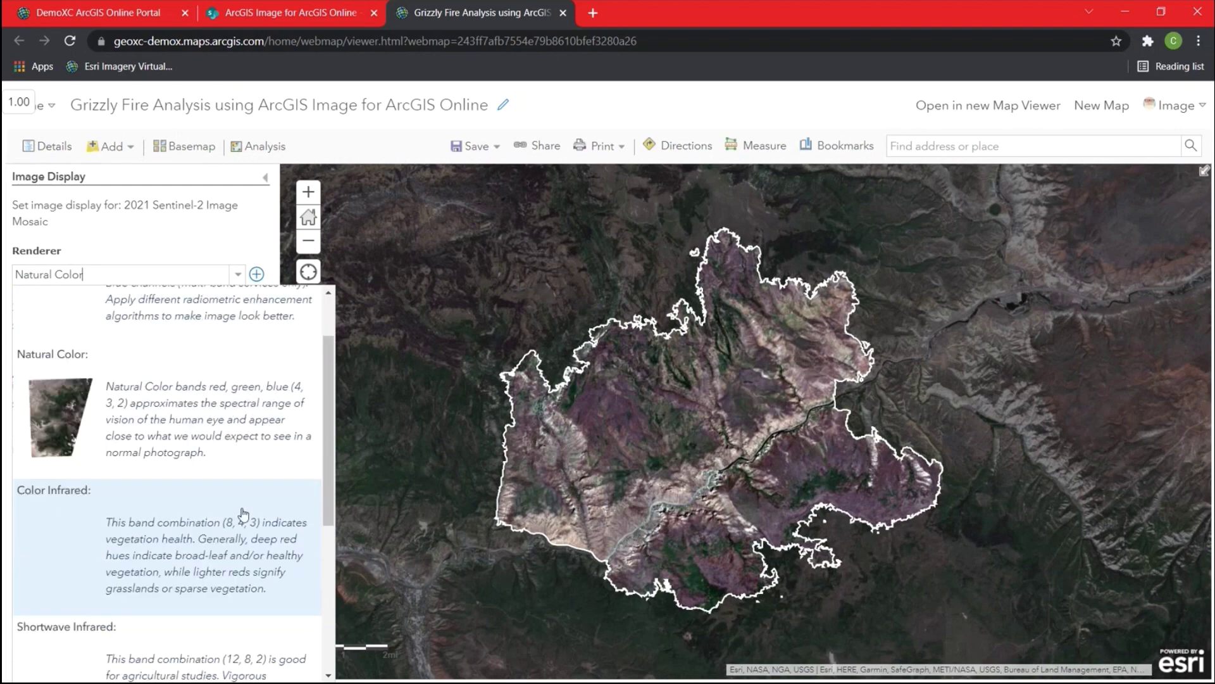
pyautogui.click(219, 538)
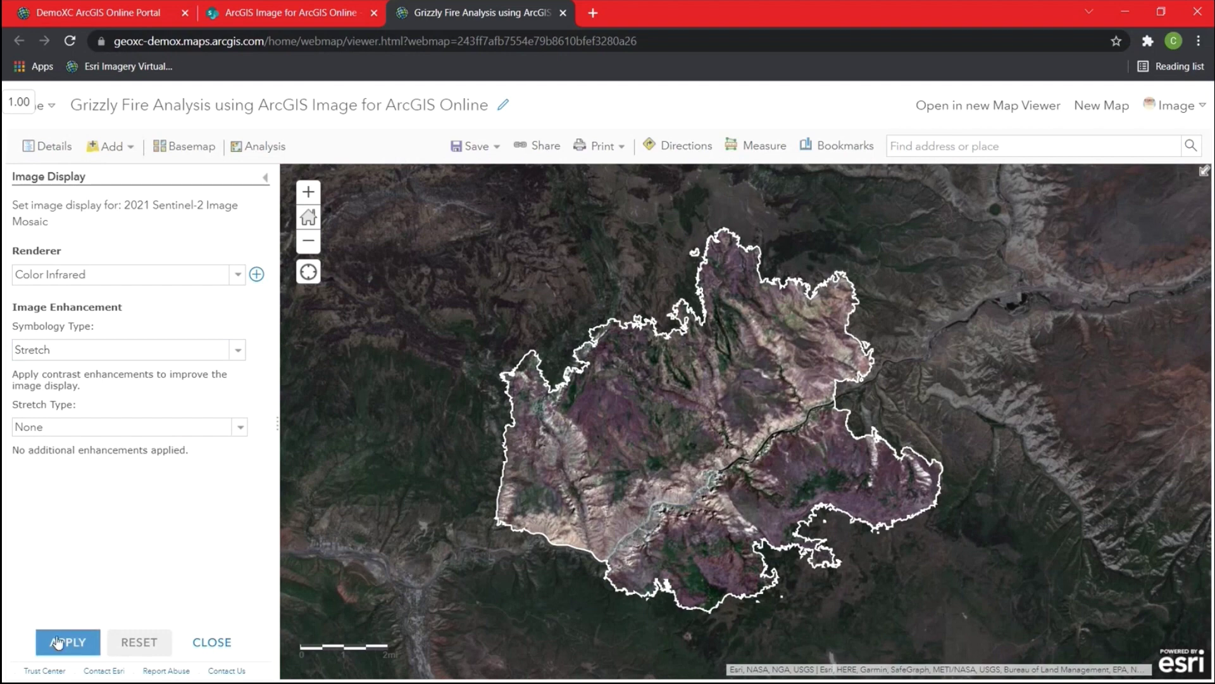
pyautogui.click(83, 642)
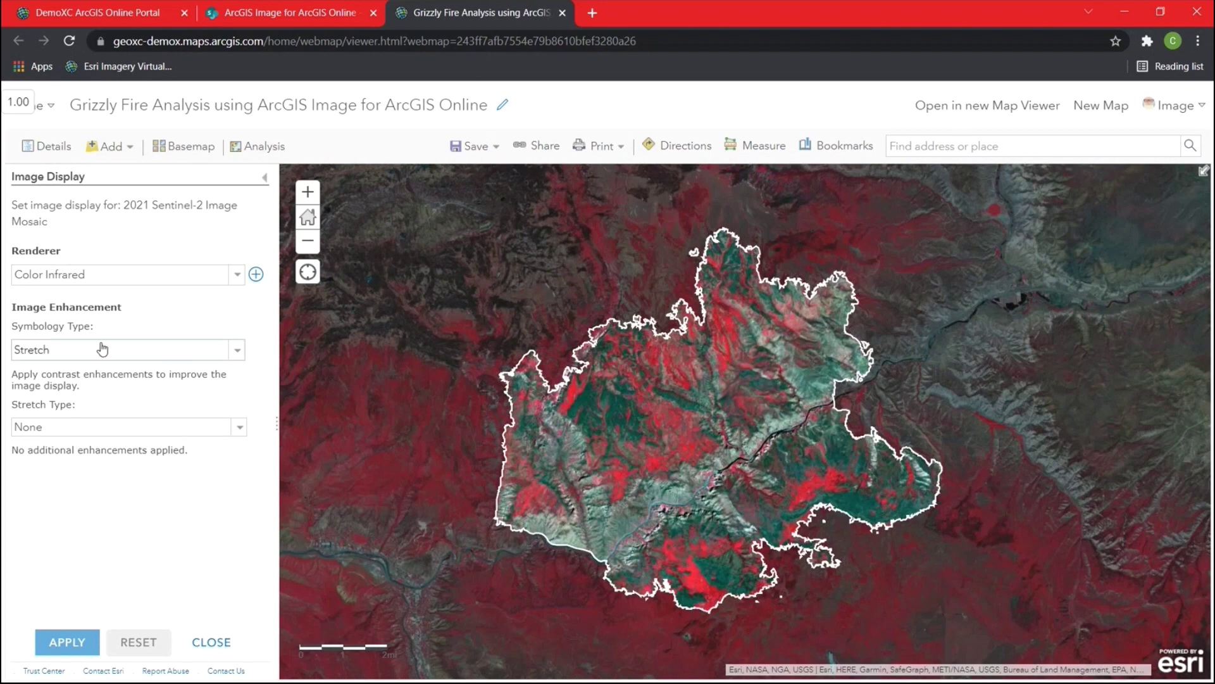
pyautogui.click(212, 642)
# Alternate the visibility of the 2020 and 2021 Sentinel-2 Image Mosaics to compare vegetation, leaving only the 2021 mosaic shown.
pyautogui.click(26, 437)
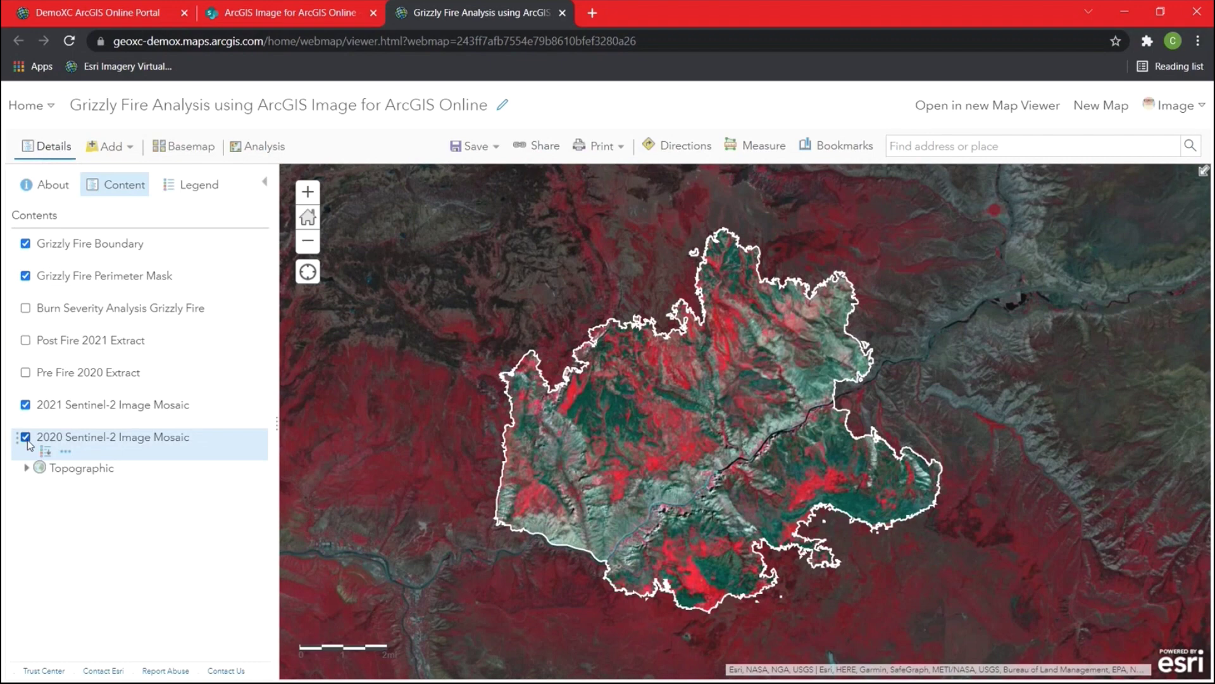
pyautogui.click(25, 405)
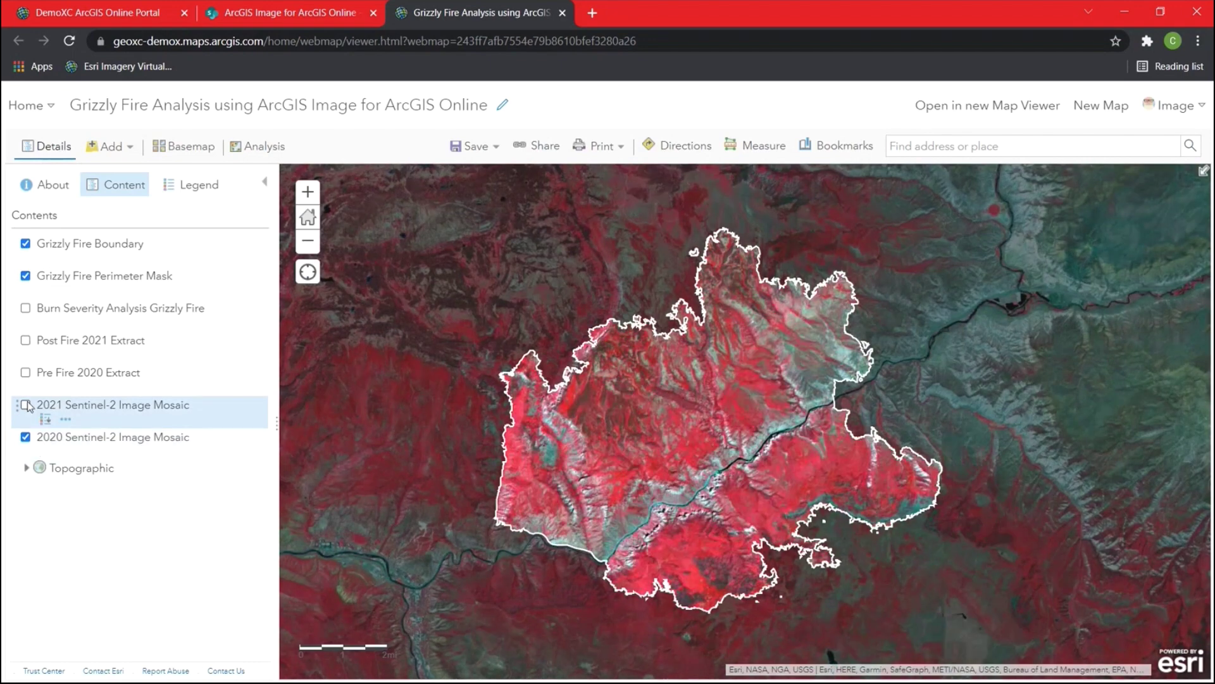
pyautogui.click(25, 436)
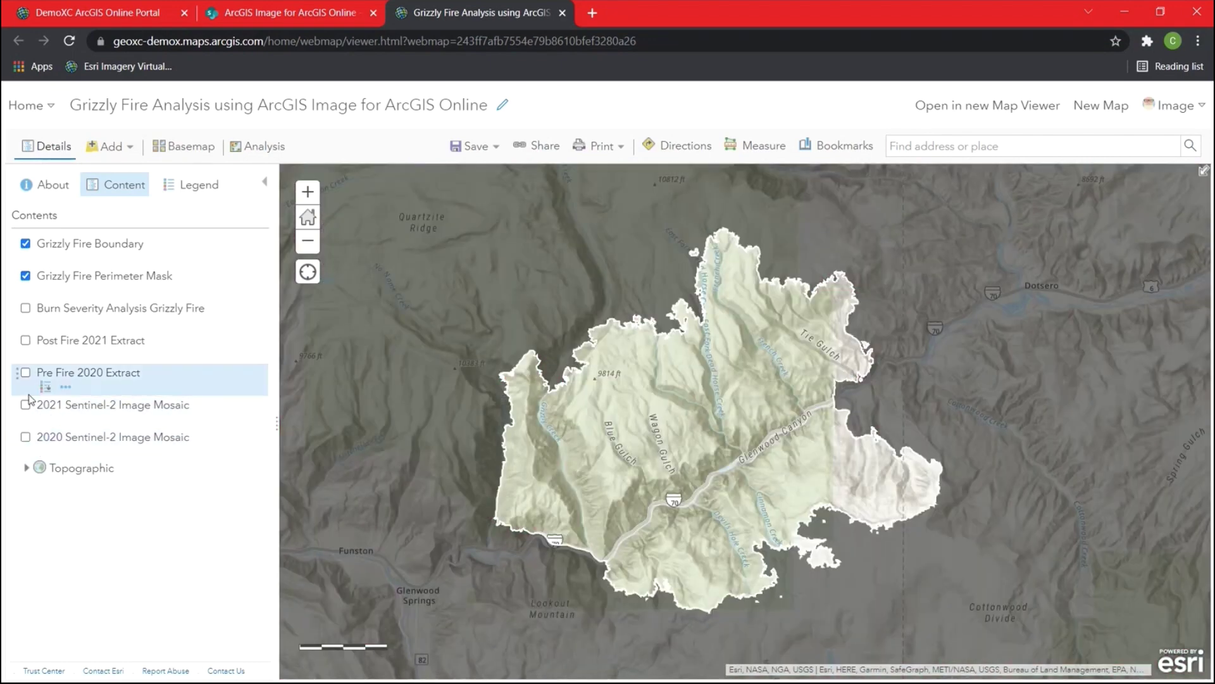
pyautogui.click(26, 404)
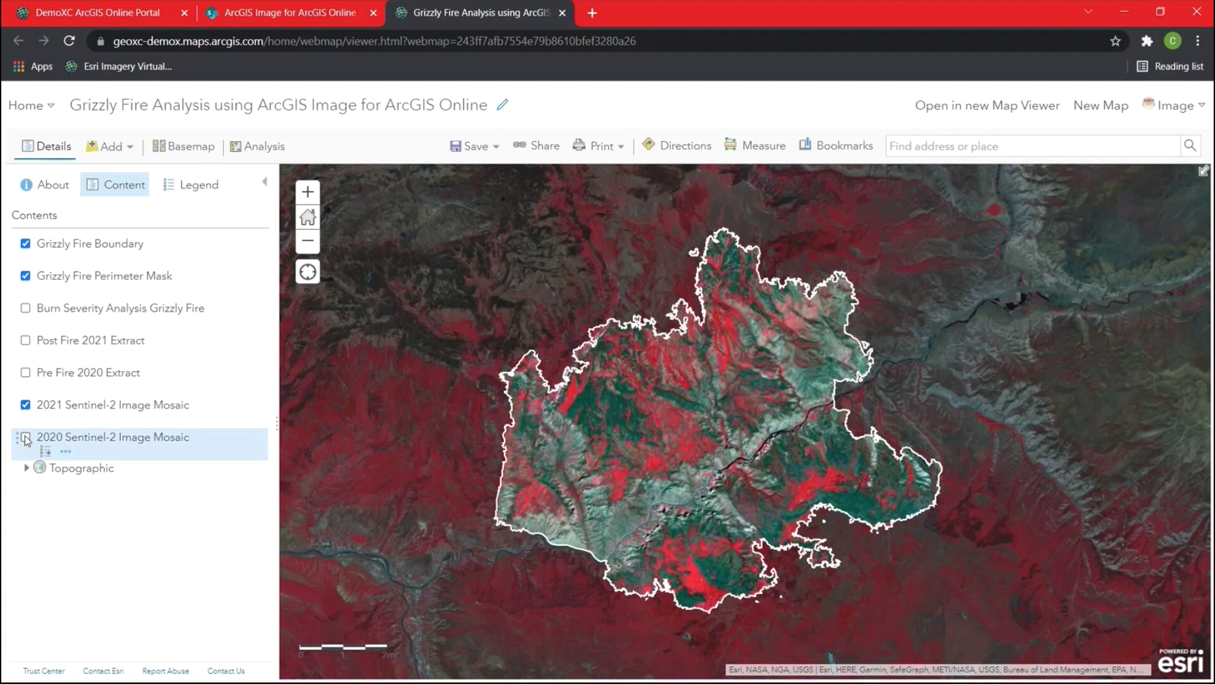
pyautogui.click(25, 437)
pyautogui.click(26, 404)
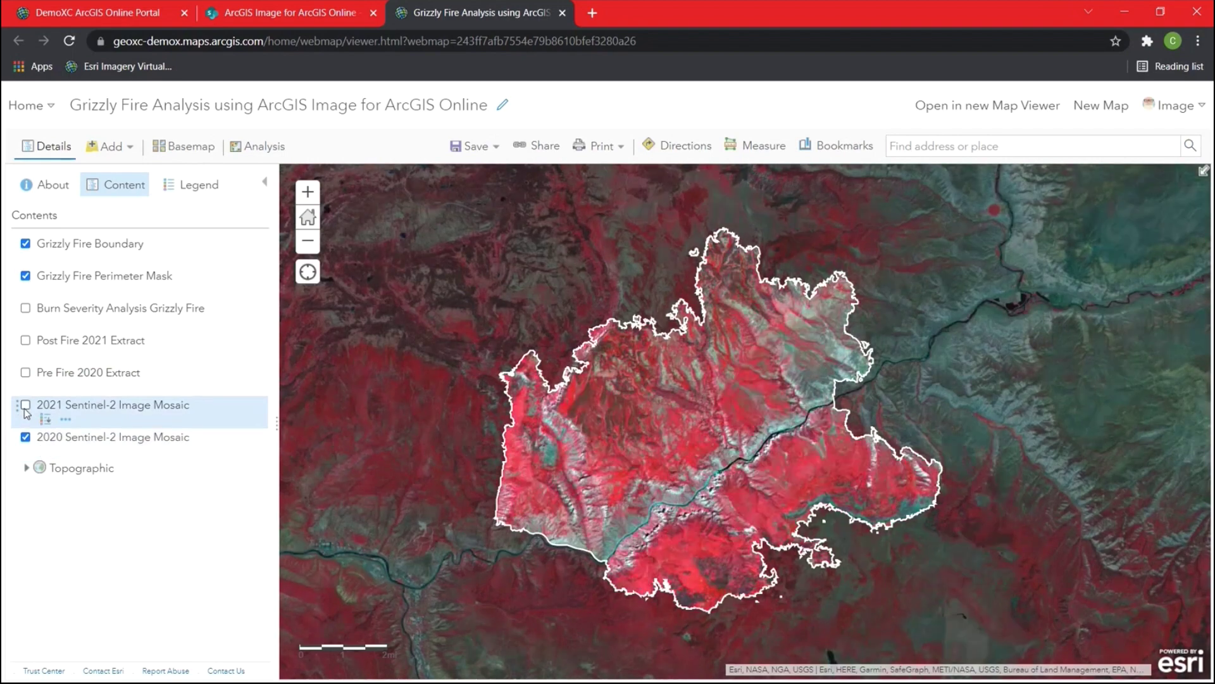
pyautogui.click(26, 437)
pyautogui.click(25, 405)
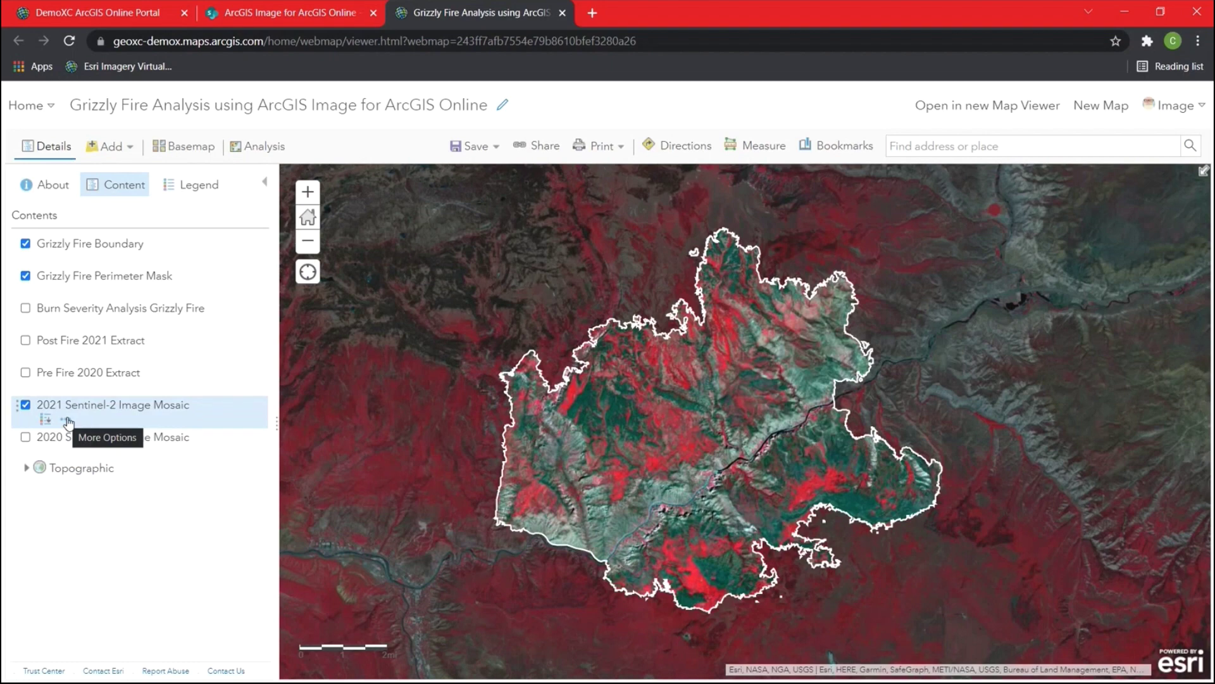
# Apply the Shortwave Infrared renderer to the 2021 Sentinel-2 Image Mosaic.
pyautogui.click(68, 422)
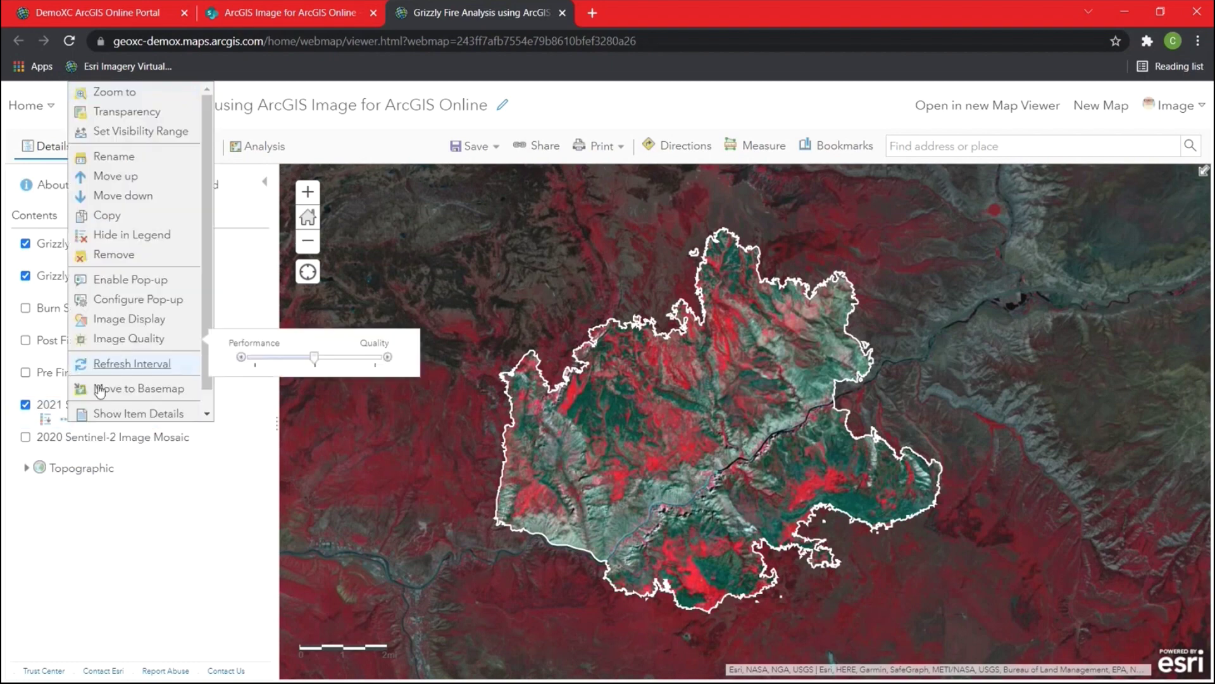
pyautogui.click(133, 321)
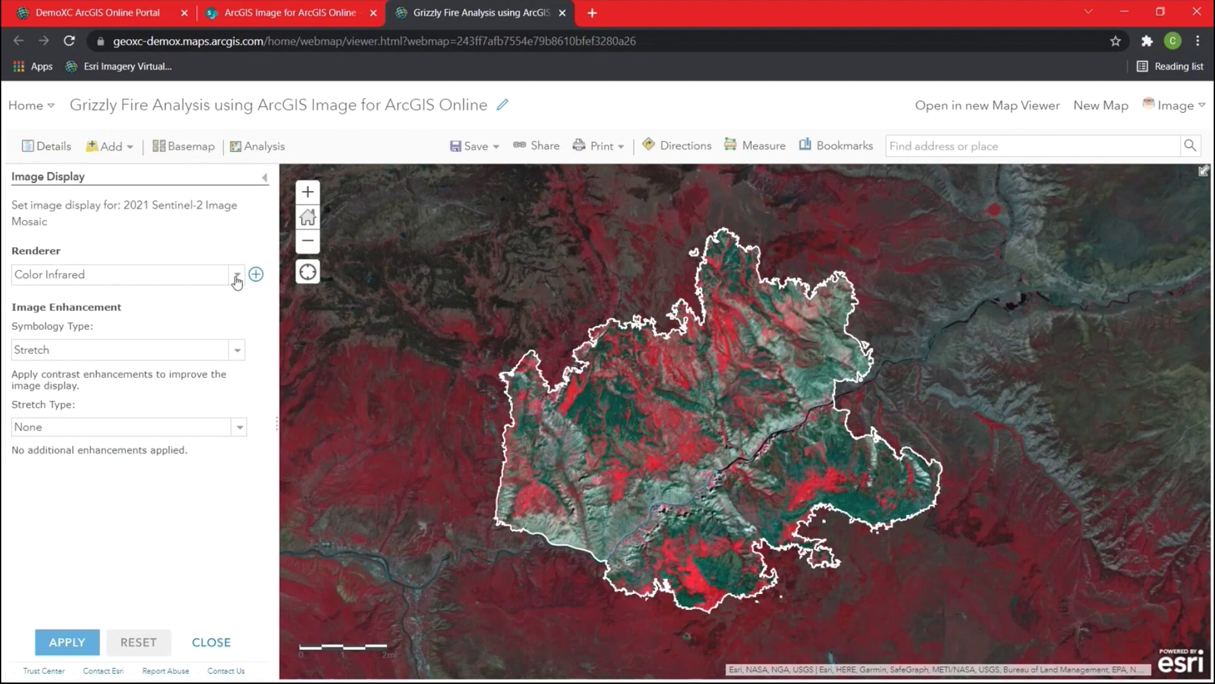
pyautogui.click(237, 277)
pyautogui.scroll(-2, 126, 570)
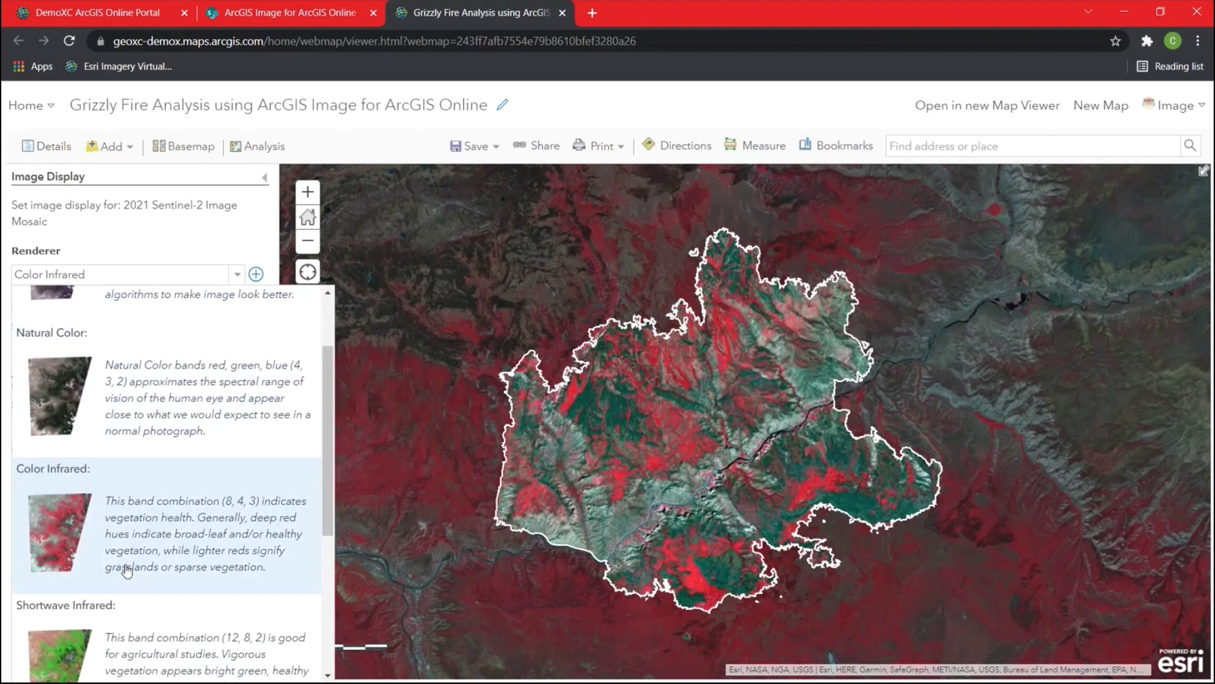
pyautogui.scroll(-1, 127, 570)
pyautogui.click(159, 598)
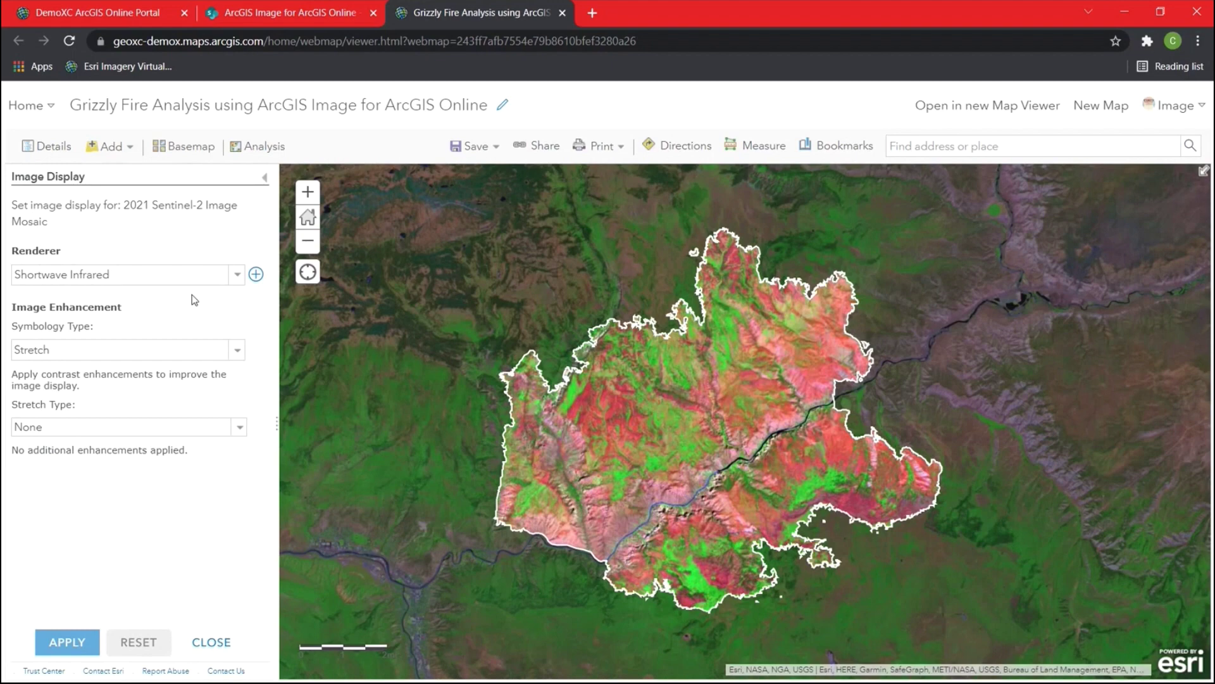
# Apply the NDVI Colorized renderer to the 2021 Sentinel-2 Image Mosaic.
pyautogui.click(215, 278)
pyautogui.click(237, 275)
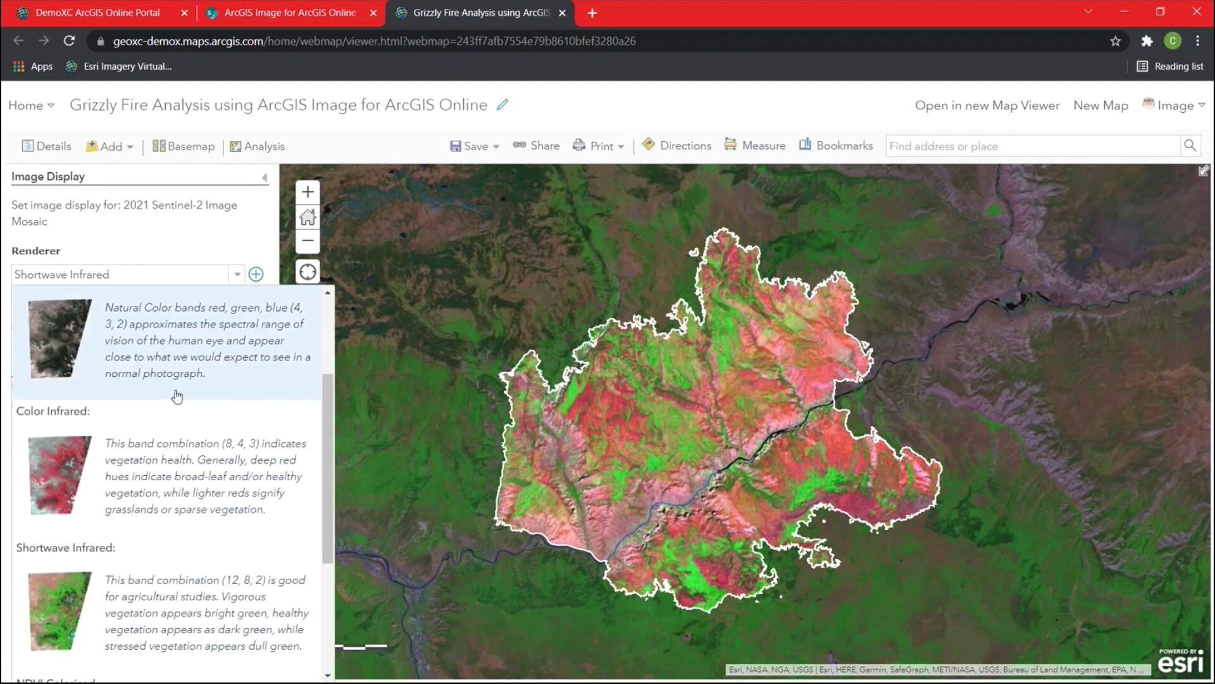
pyautogui.scroll(-4, 177, 396)
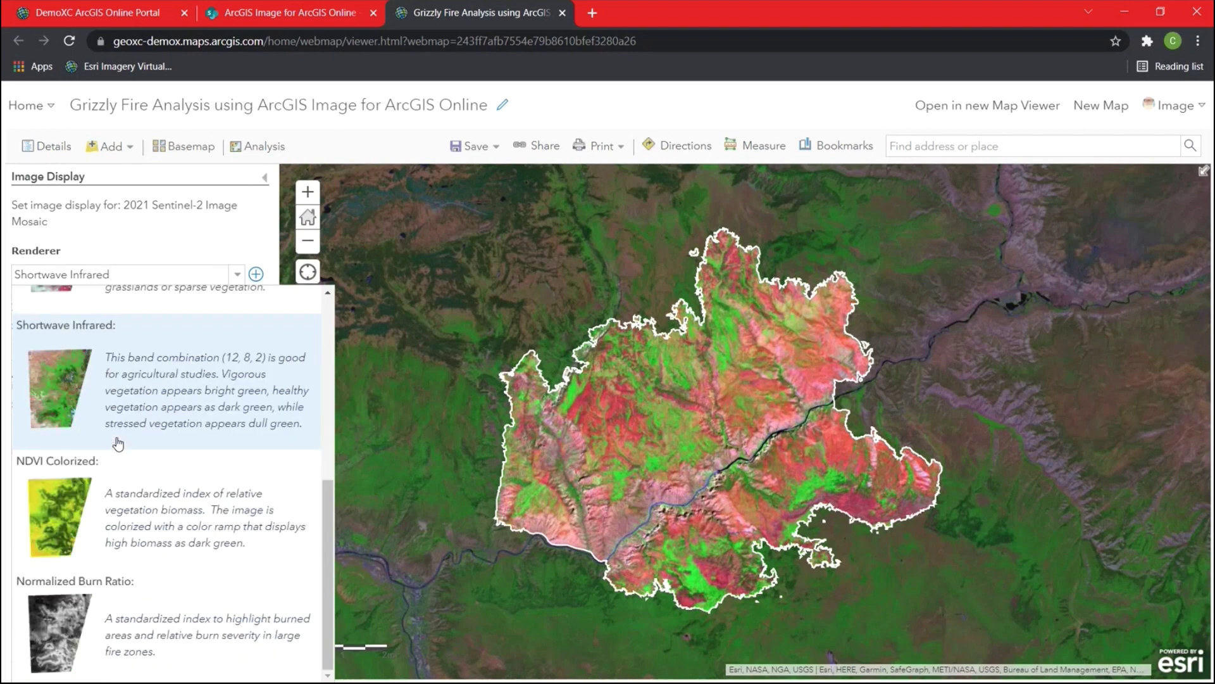
pyautogui.click(79, 510)
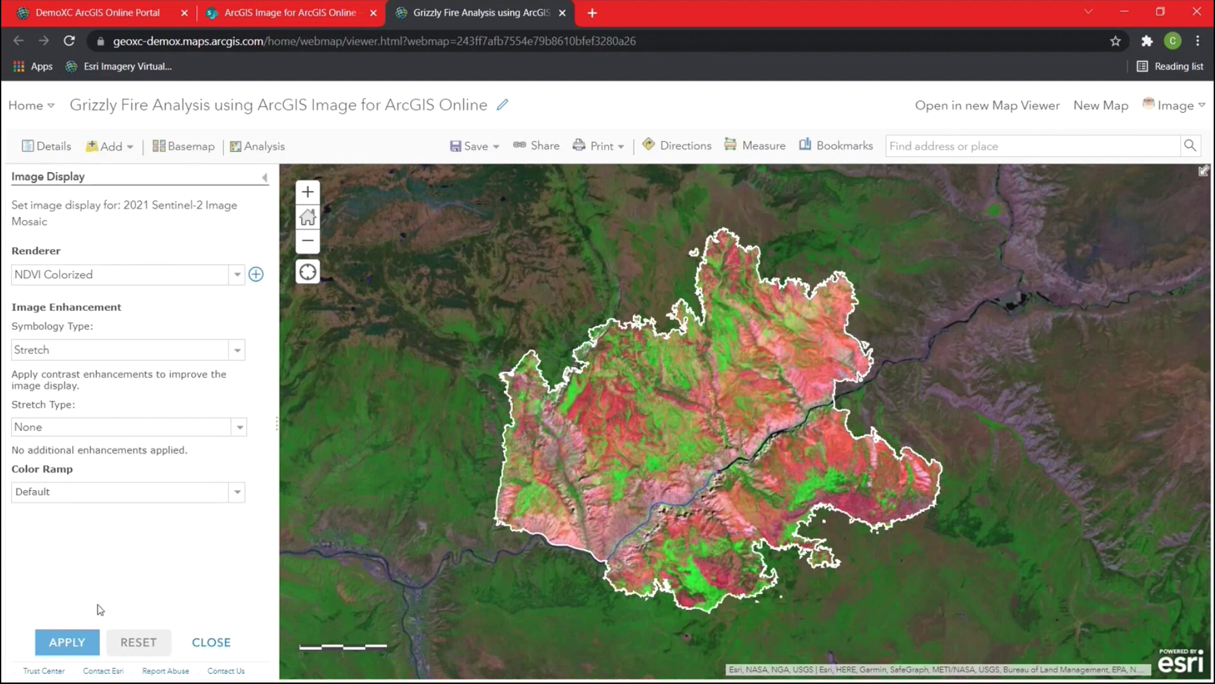
pyautogui.click(67, 642)
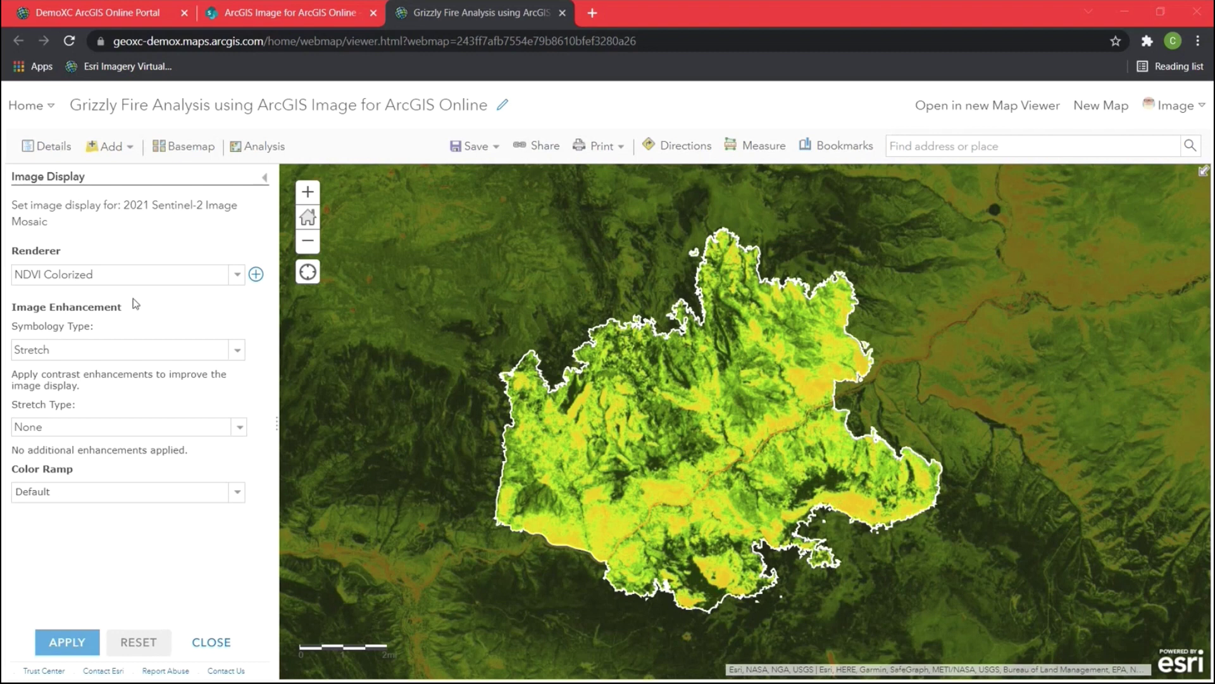
# Choose the Normalized Burn Ratio renderer with a Minimum and Maximum stretch for the 2021 Sentinel-2 Image Mosaic.
pyautogui.click(238, 276)
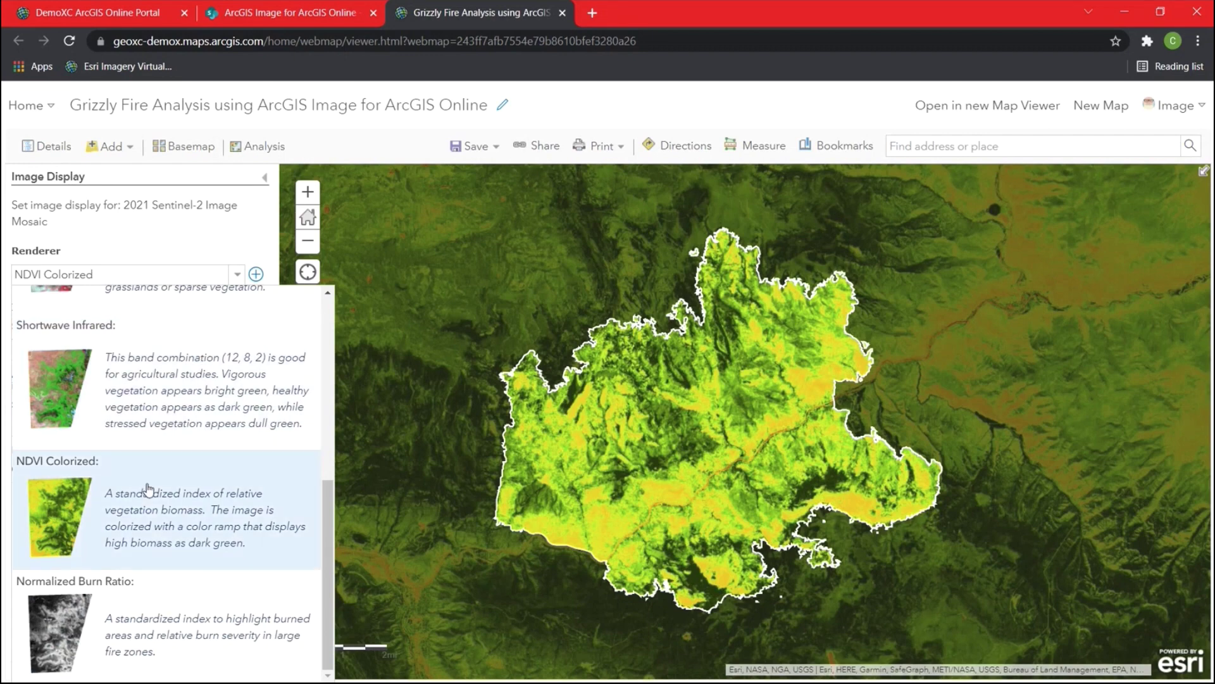
pyautogui.click(122, 595)
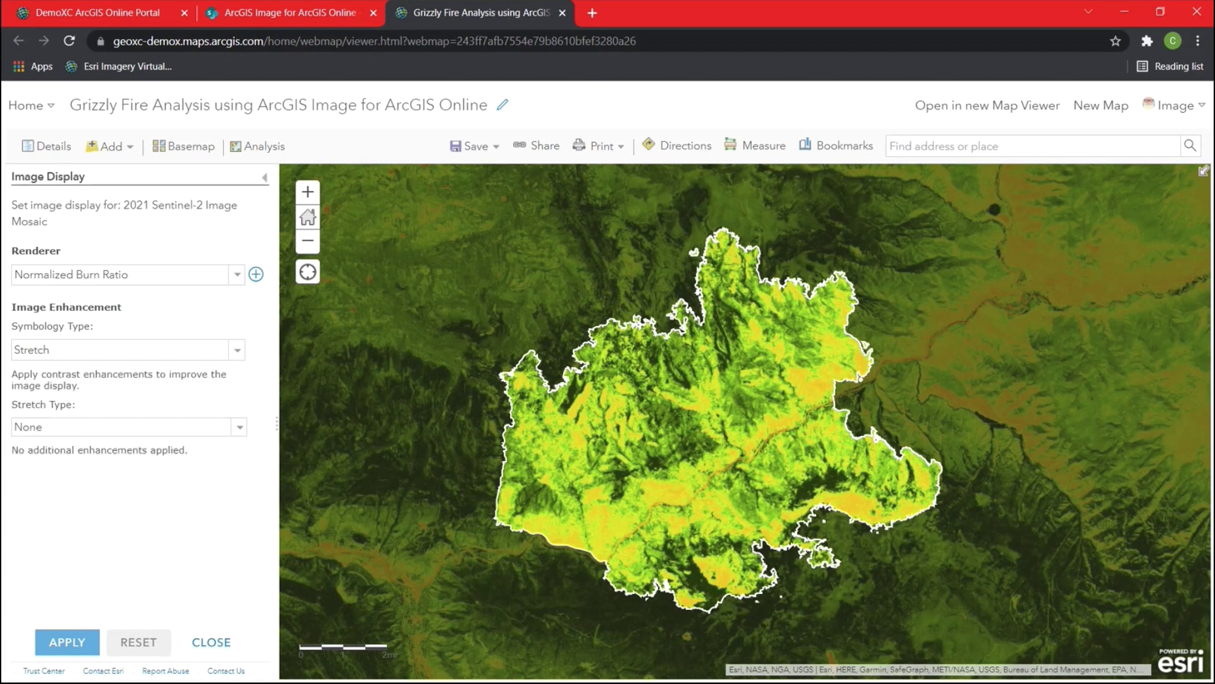
pyautogui.click(236, 429)
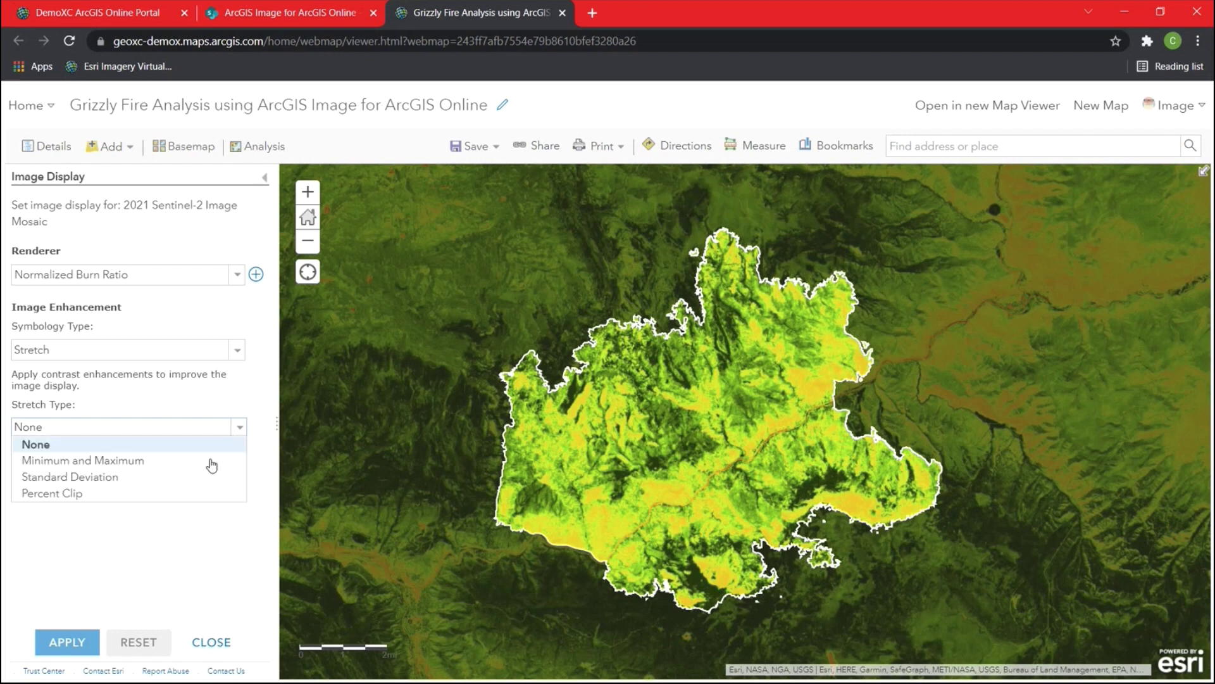
pyautogui.click(211, 462)
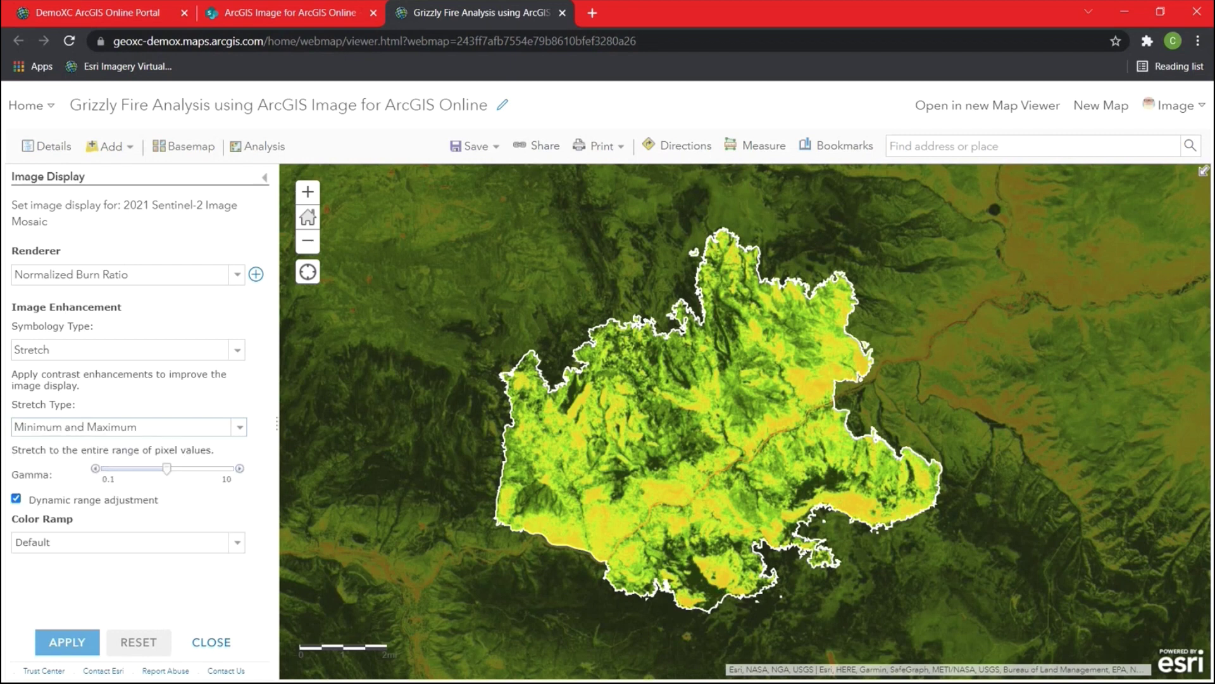
# Set the color ramp to the green-to-red Condition Number ramp, invert it, and apply the display settings.
pyautogui.click(207, 545)
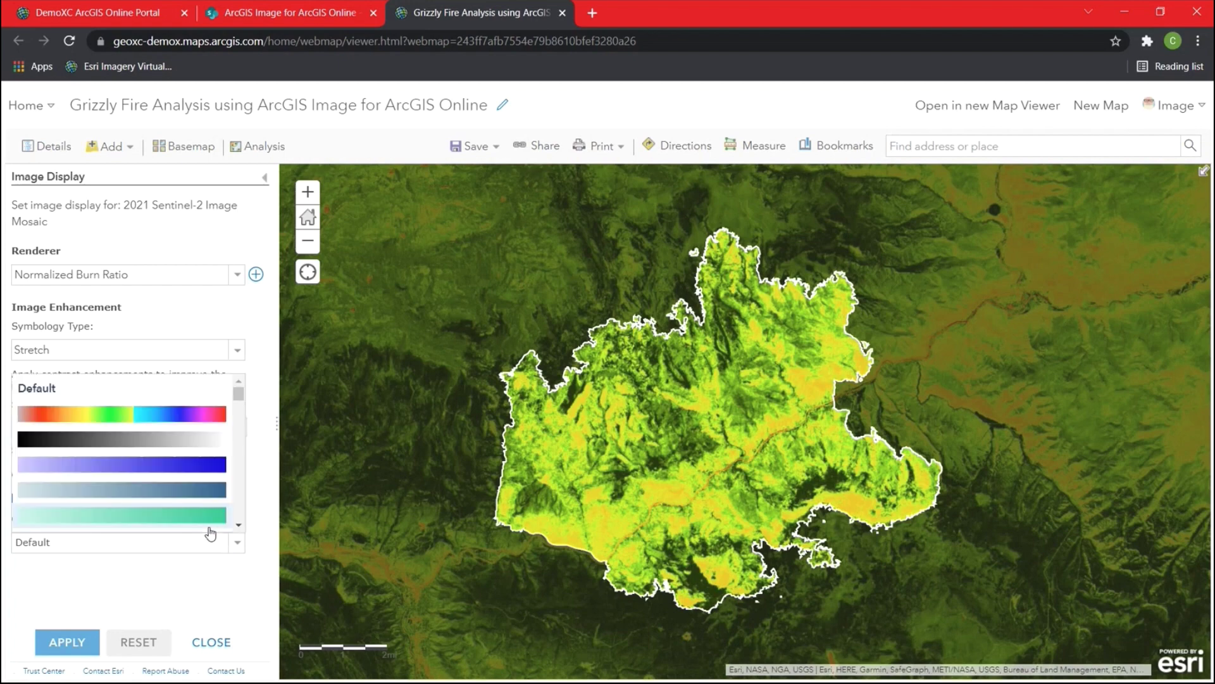
pyautogui.scroll(-5, 129, 470)
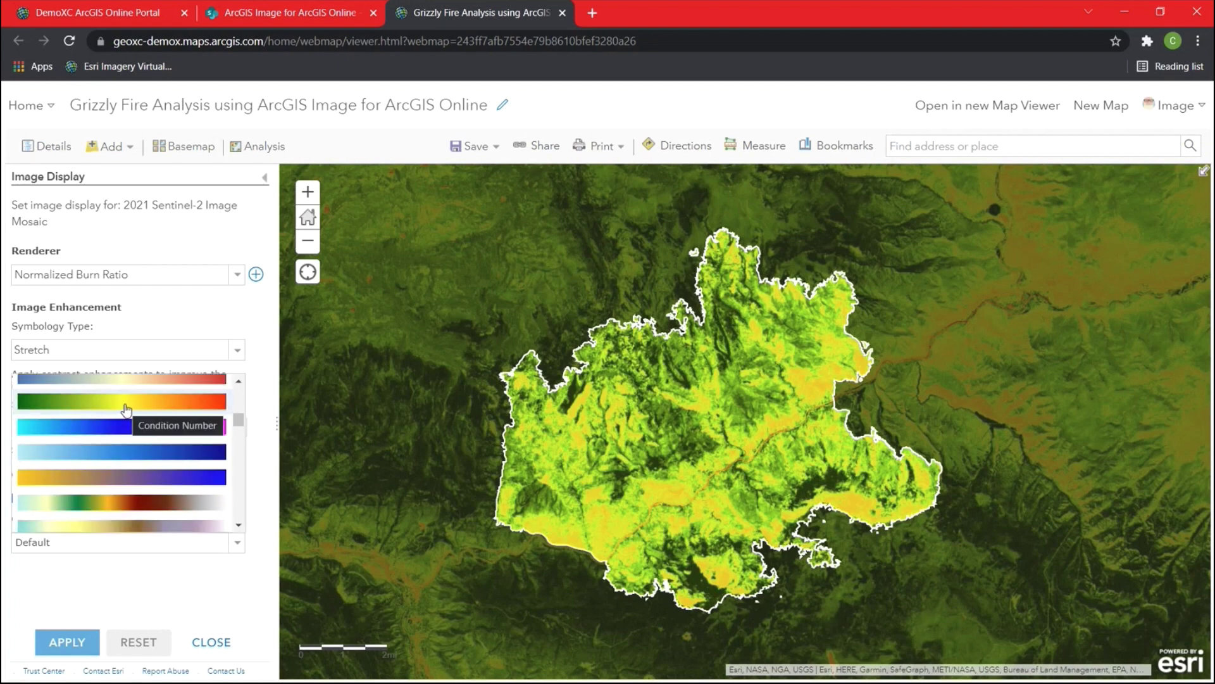
pyautogui.click(126, 410)
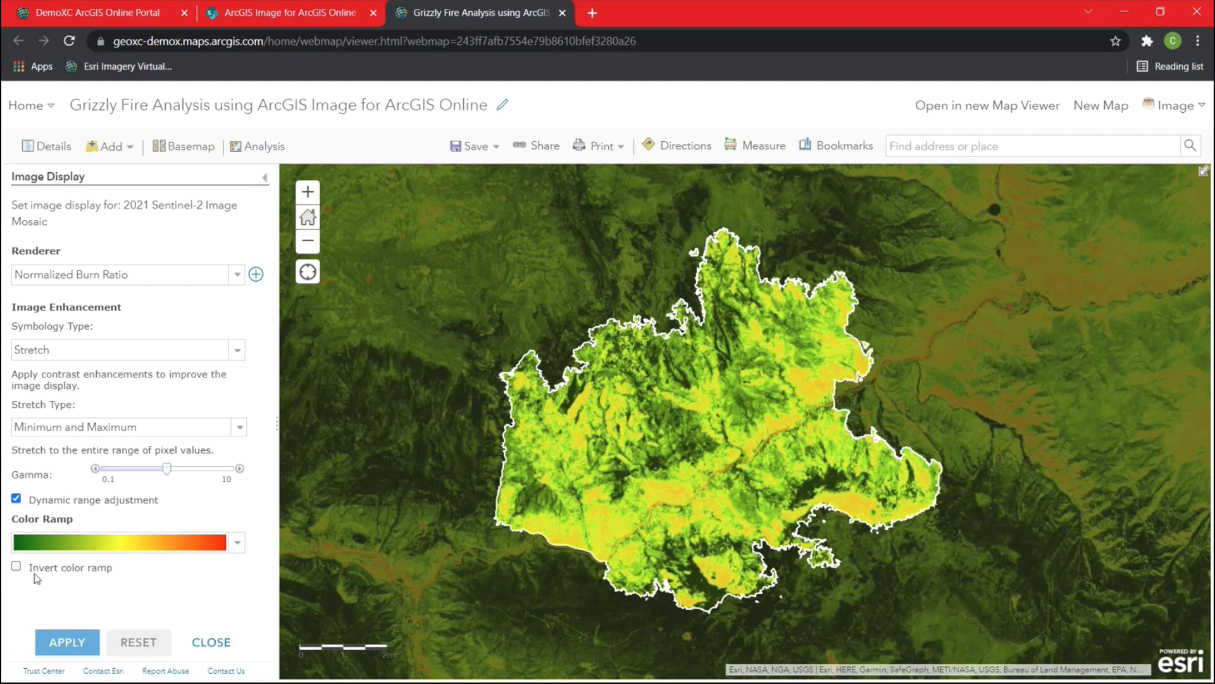
pyautogui.click(17, 568)
pyautogui.click(66, 641)
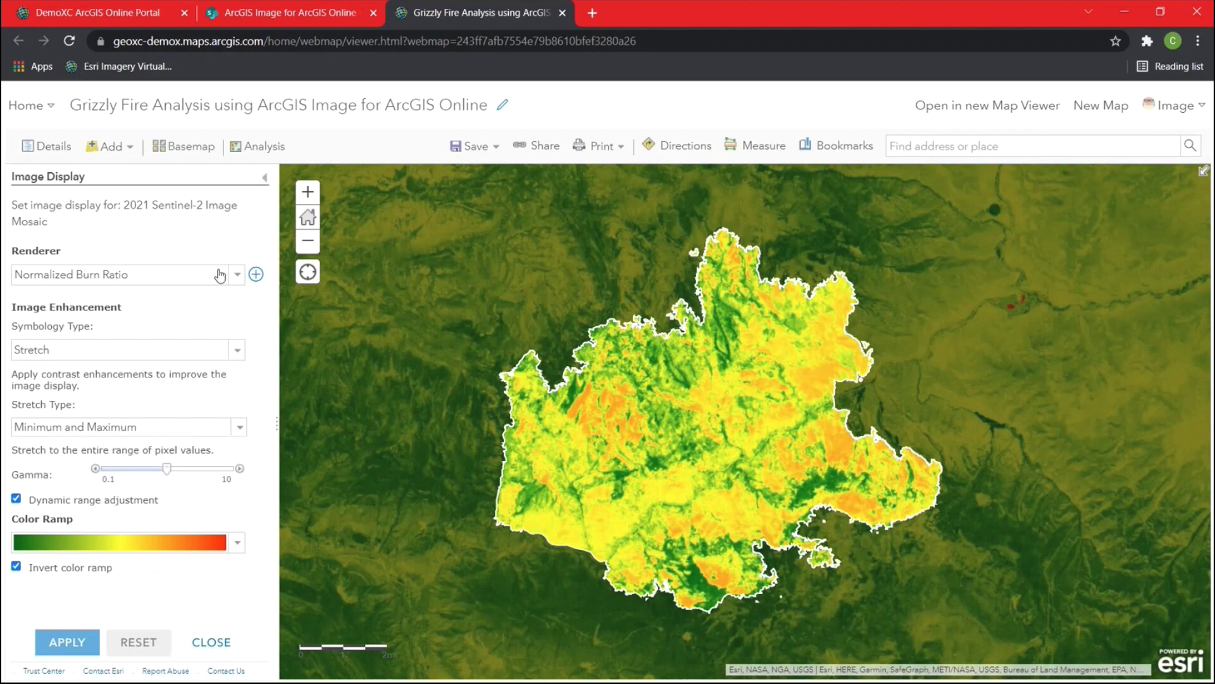
# Apply the Natural Color renderer to the 2021 Sentinel-2 Image Mosaic and close its image display settings.
pyautogui.click(238, 276)
pyautogui.scroll(4, 108, 420)
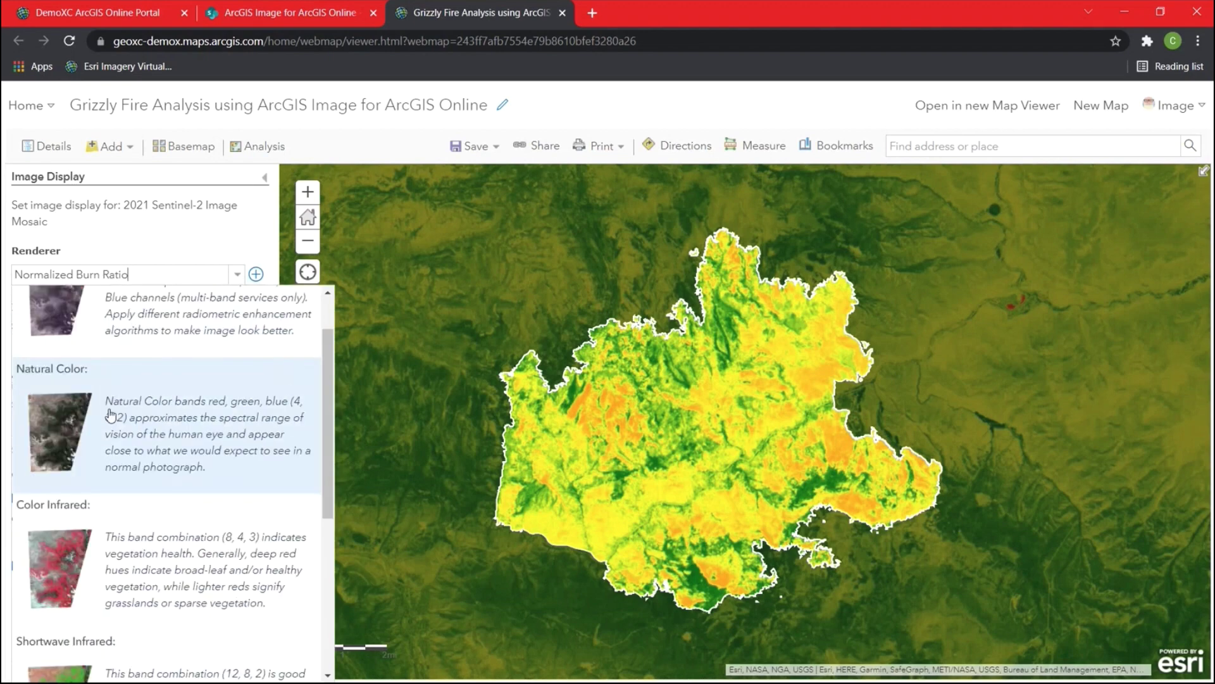
pyautogui.click(70, 424)
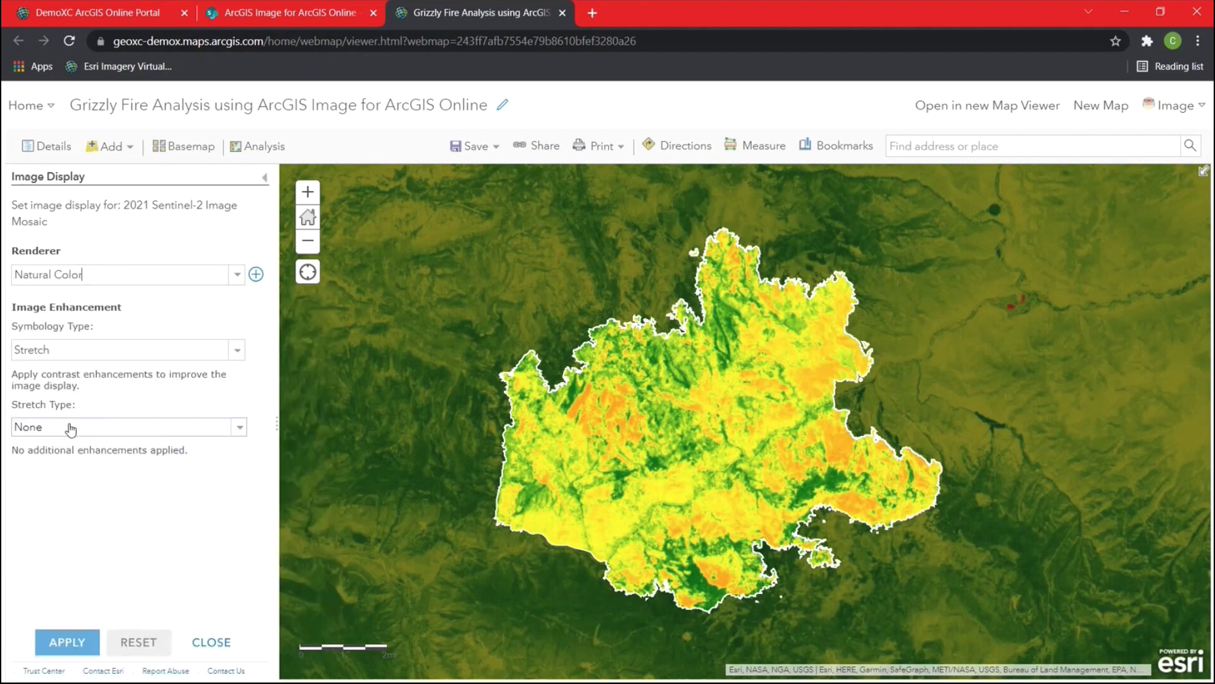
pyautogui.click(50, 641)
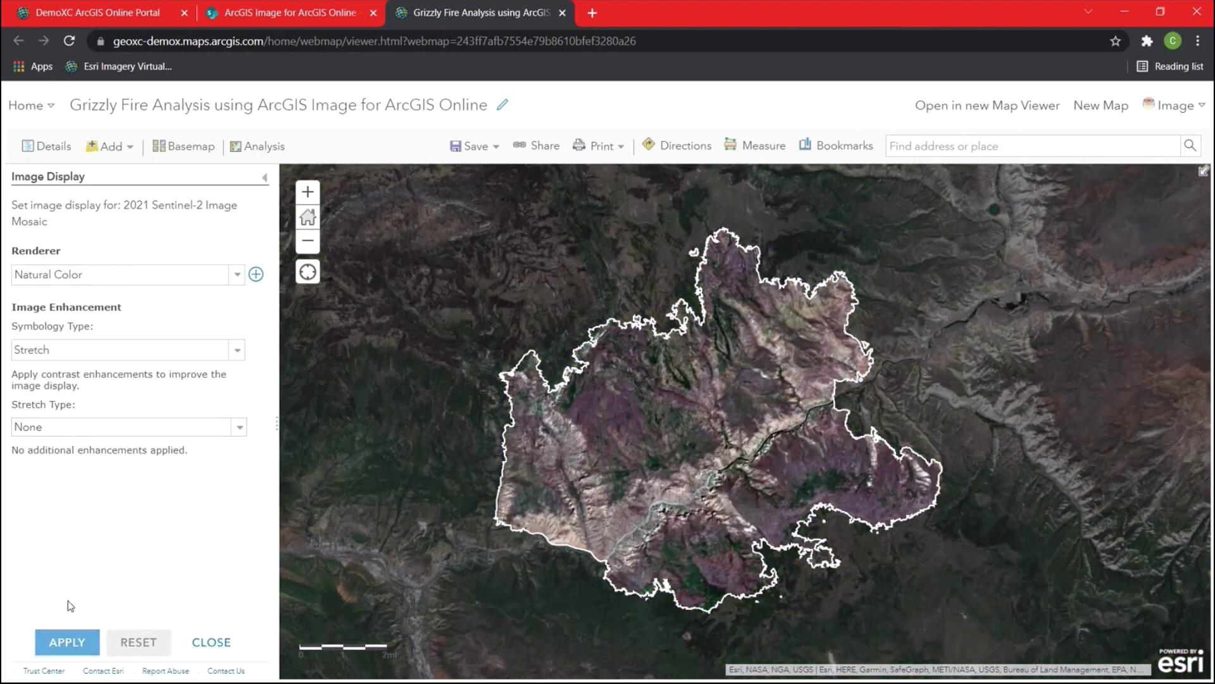
pyautogui.click(213, 643)
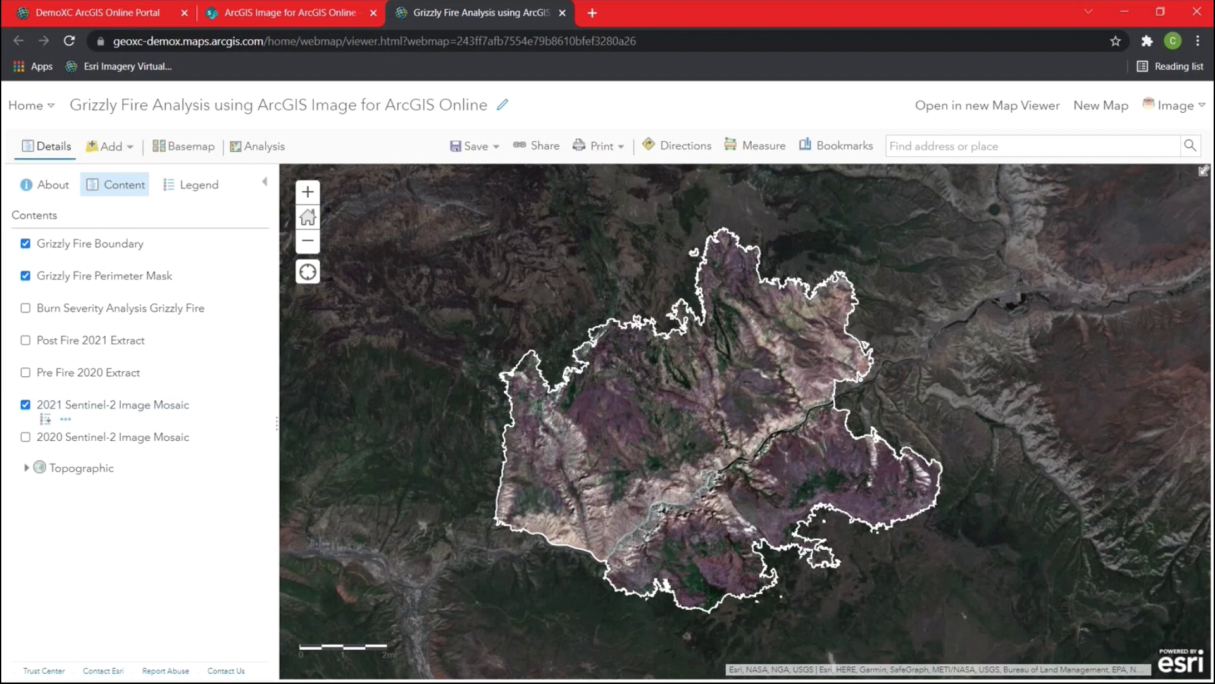
# Open the Extract Raster analysis tool and choose the 2020 Sentinel-2 Image Mosaic as the input data.
pyautogui.moveTo(112, 437)
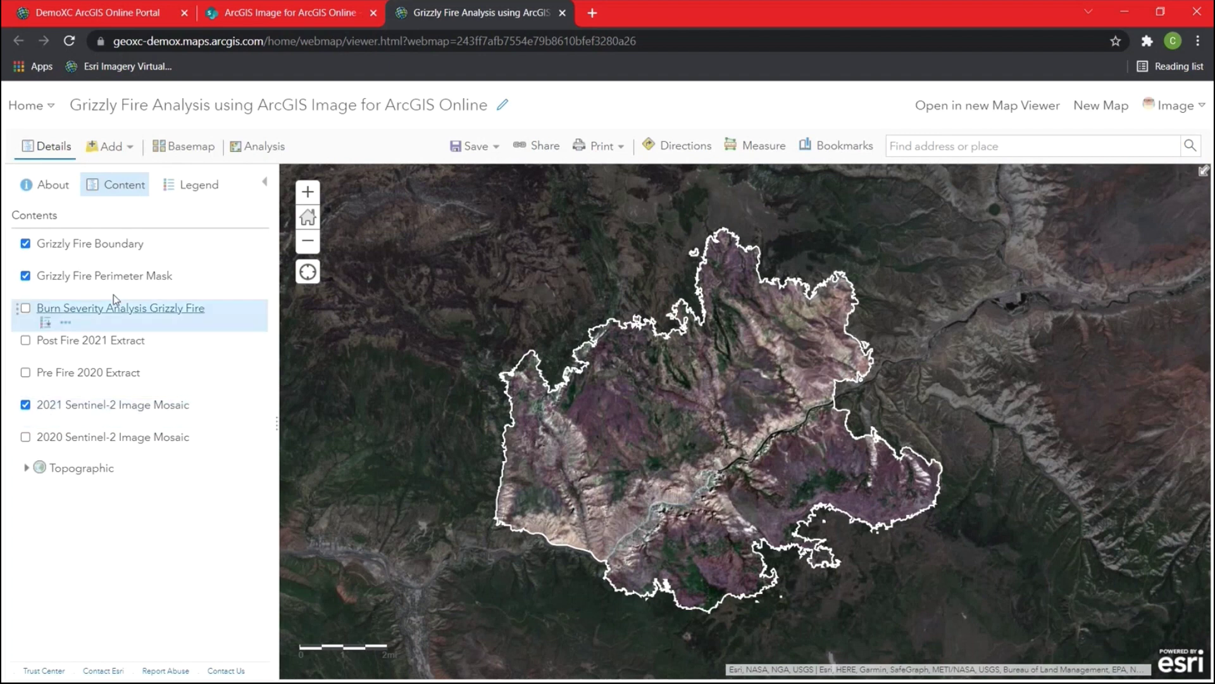
pyautogui.click(263, 152)
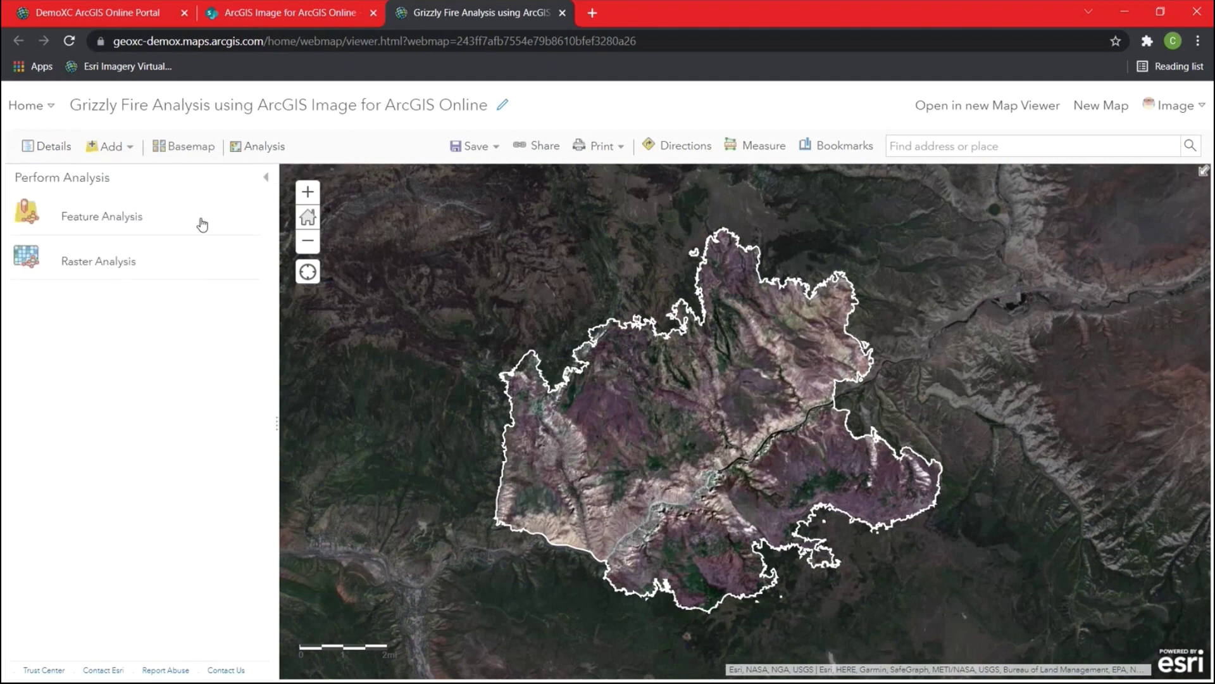
pyautogui.click(105, 261)
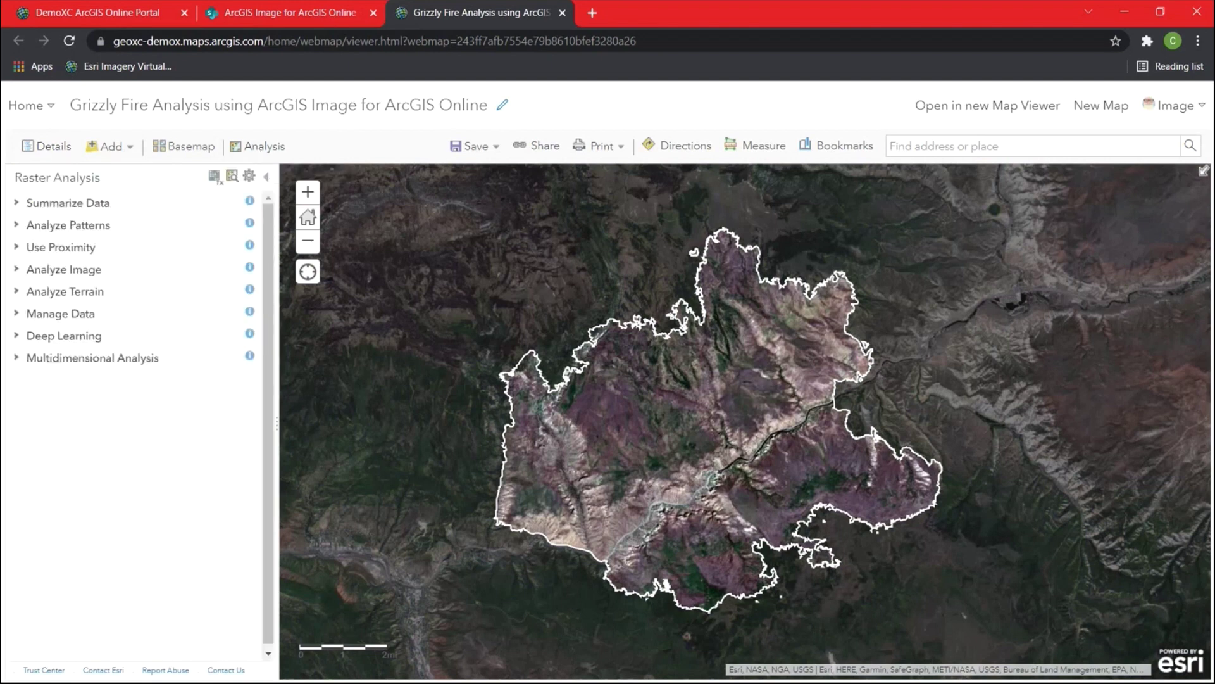
pyautogui.click(88, 314)
pyautogui.click(92, 345)
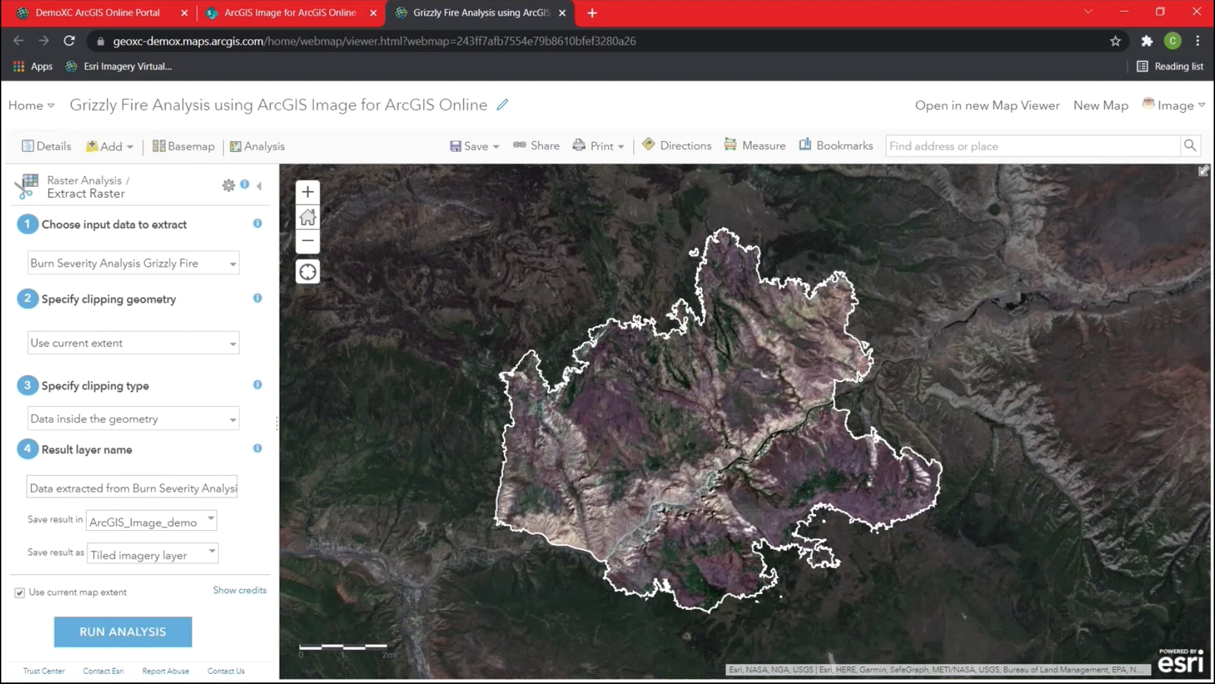
pyautogui.click(174, 271)
pyautogui.click(140, 349)
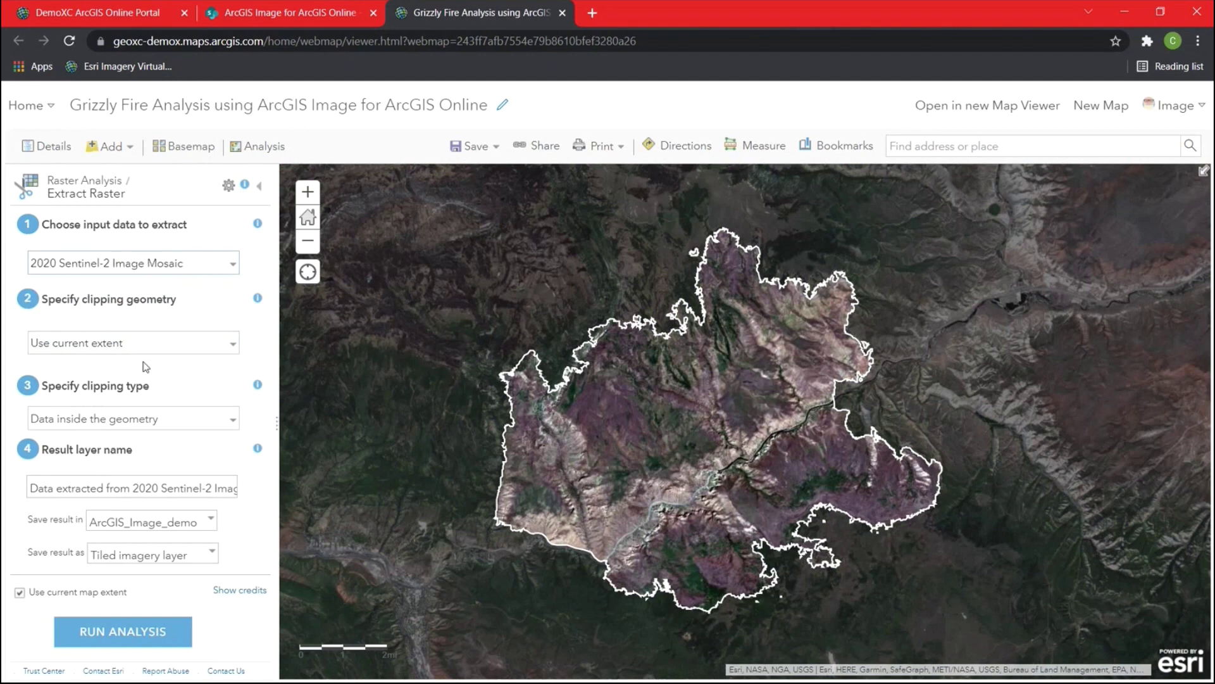
# Set the clipping geometry to the Grizzly Fire Boundary layer and use its input features for clipping.
pyautogui.click(177, 346)
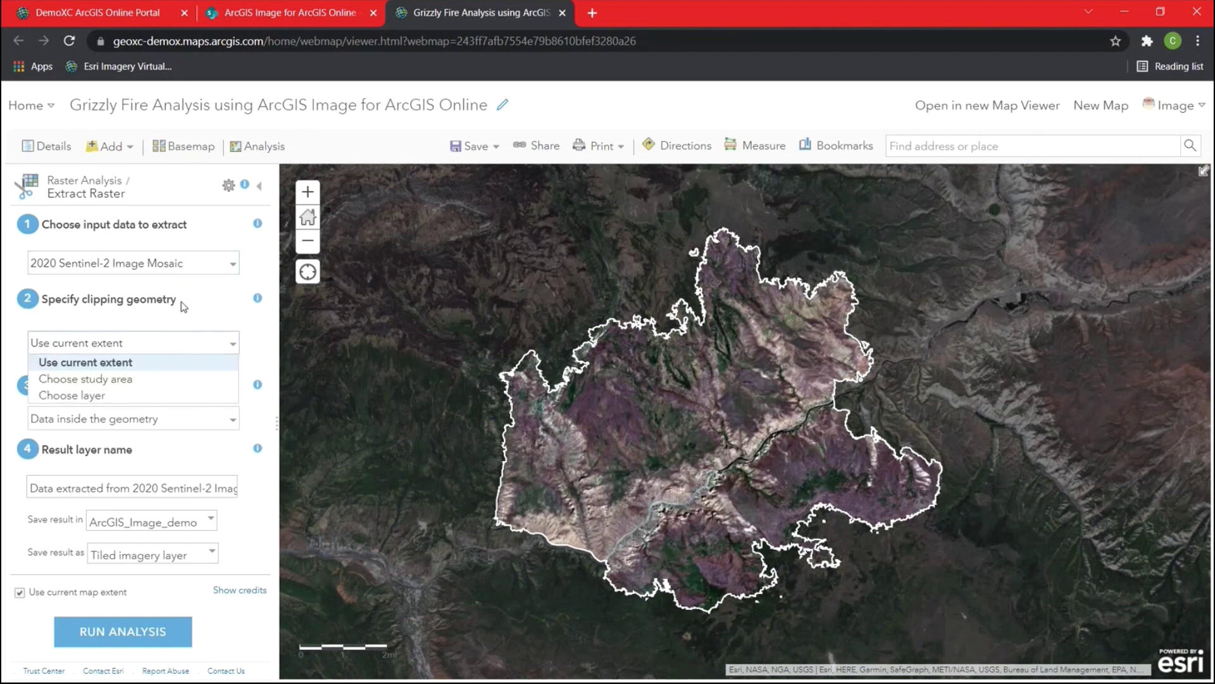
pyautogui.click(129, 396)
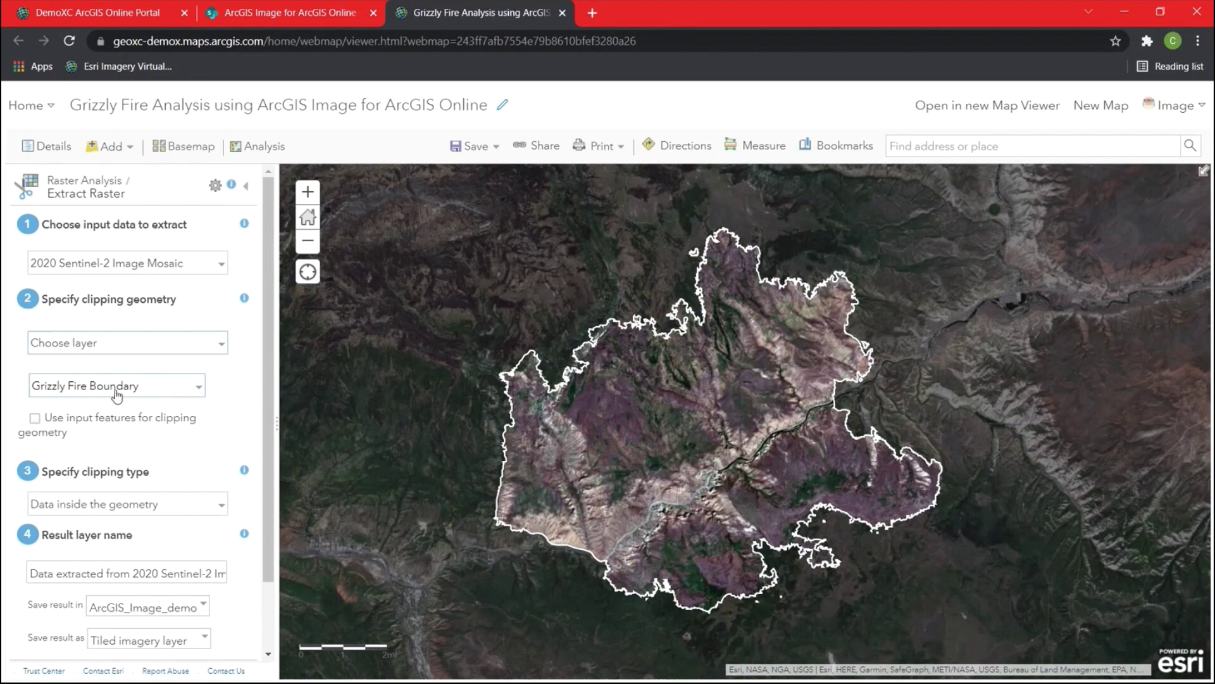
pyautogui.click(35, 419)
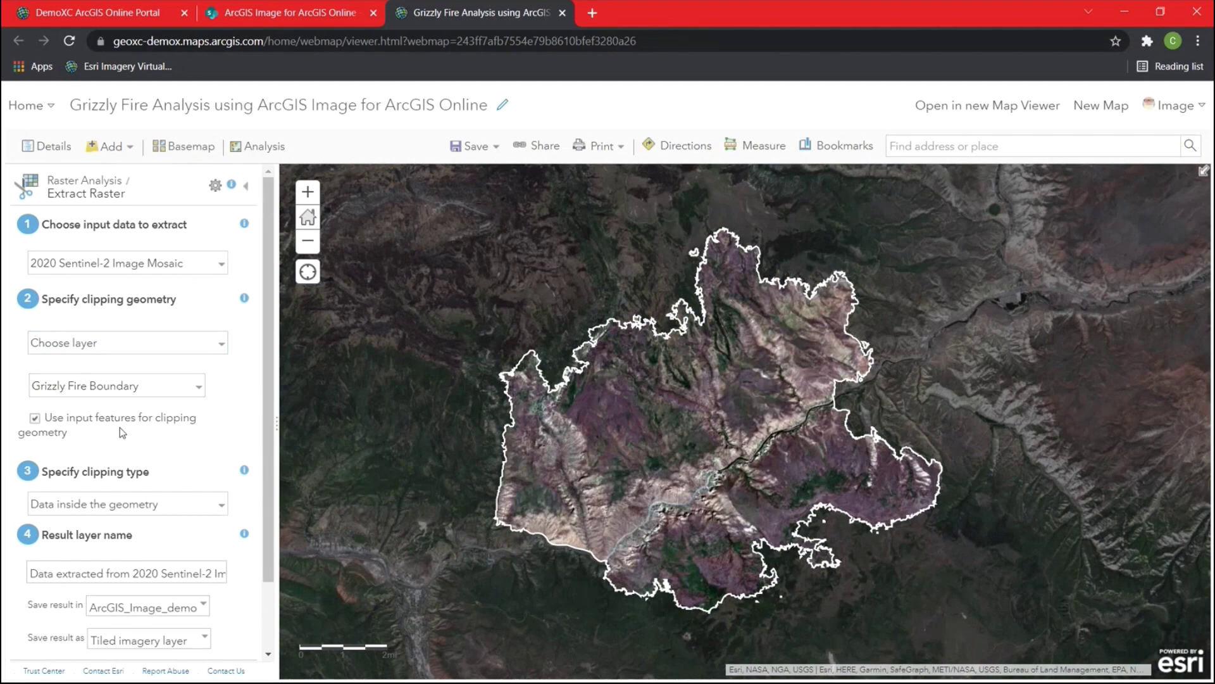
# Name the extraction's result layer "Pre Fire 2020 Extract".
pyautogui.scroll(-2, 146, 411)
pyautogui.scroll(-1, 159, 398)
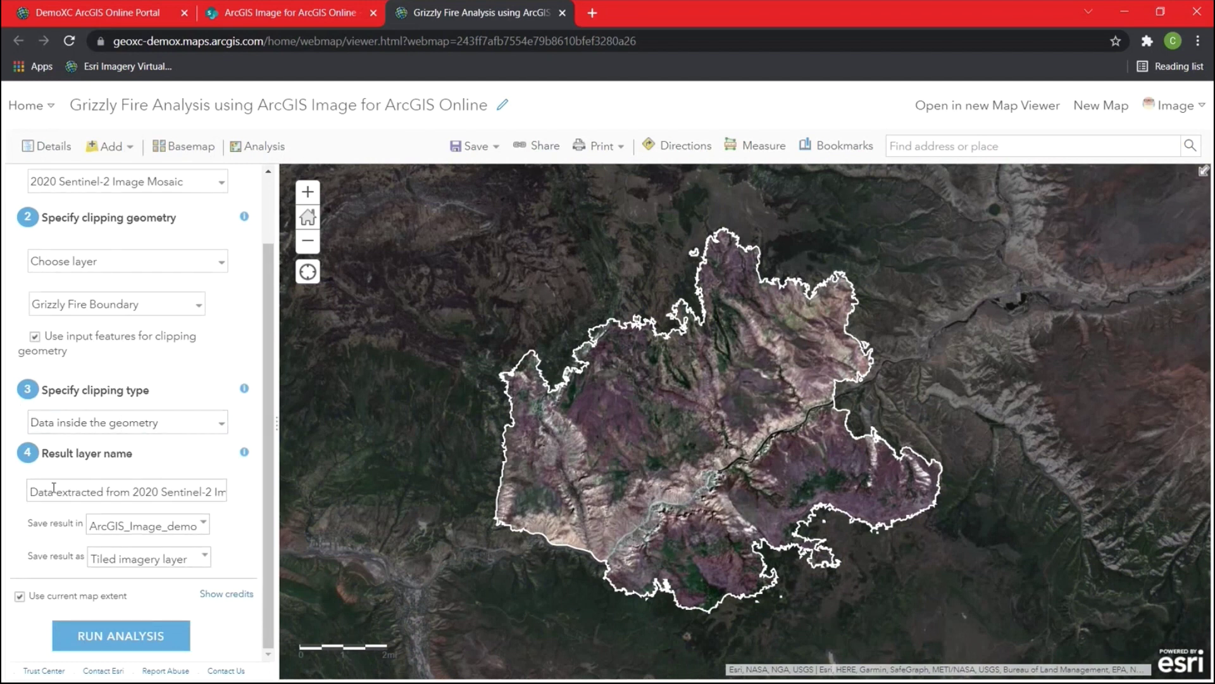
pyautogui.moveTo(37, 491); pyautogui.dragTo(242, 499)
pyautogui.press('BackSpace')
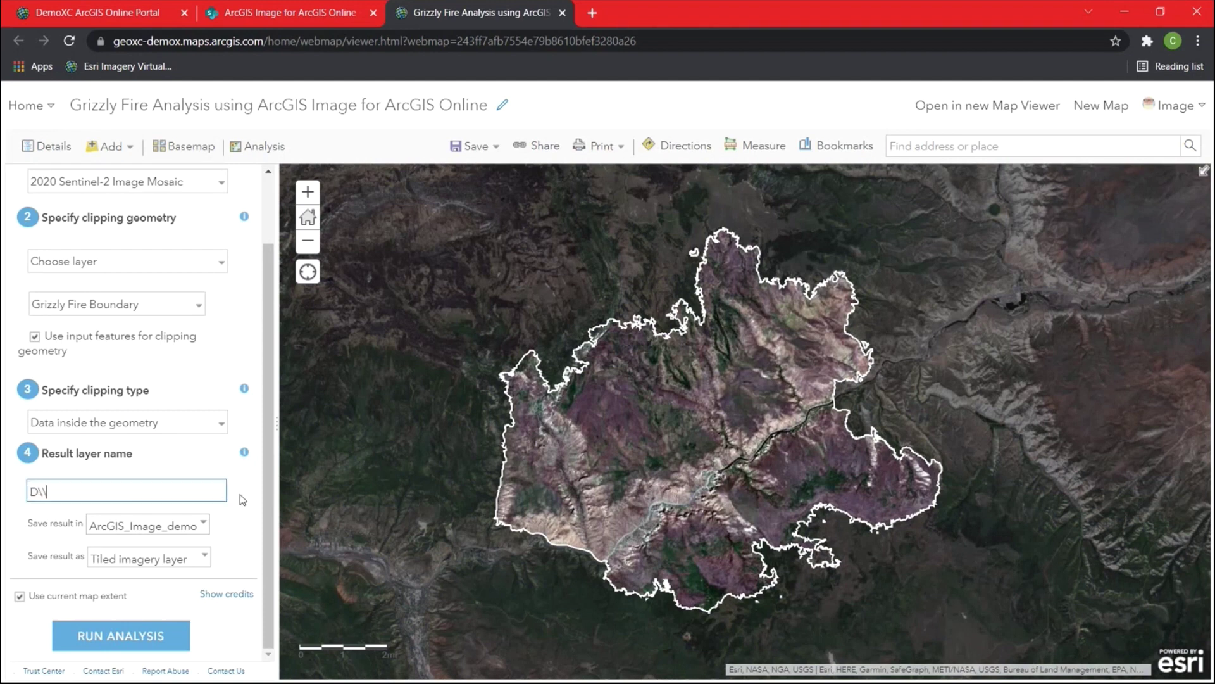
pyautogui.press('BackSpace')
pyautogui.write('Pre 2')
pyautogui.press('BackSpace')
pyautogui.write('Fire 2020 Extract')
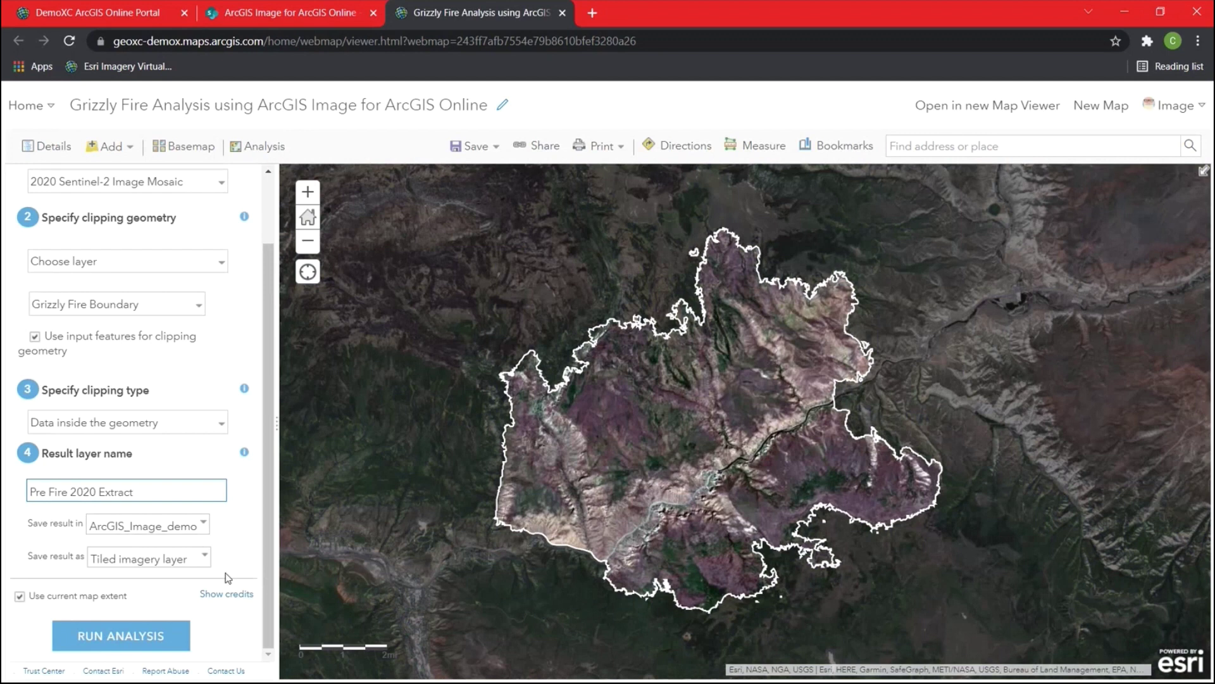
# Check the credit usage report for the raster extraction and run the analysis.
pyautogui.click(226, 594)
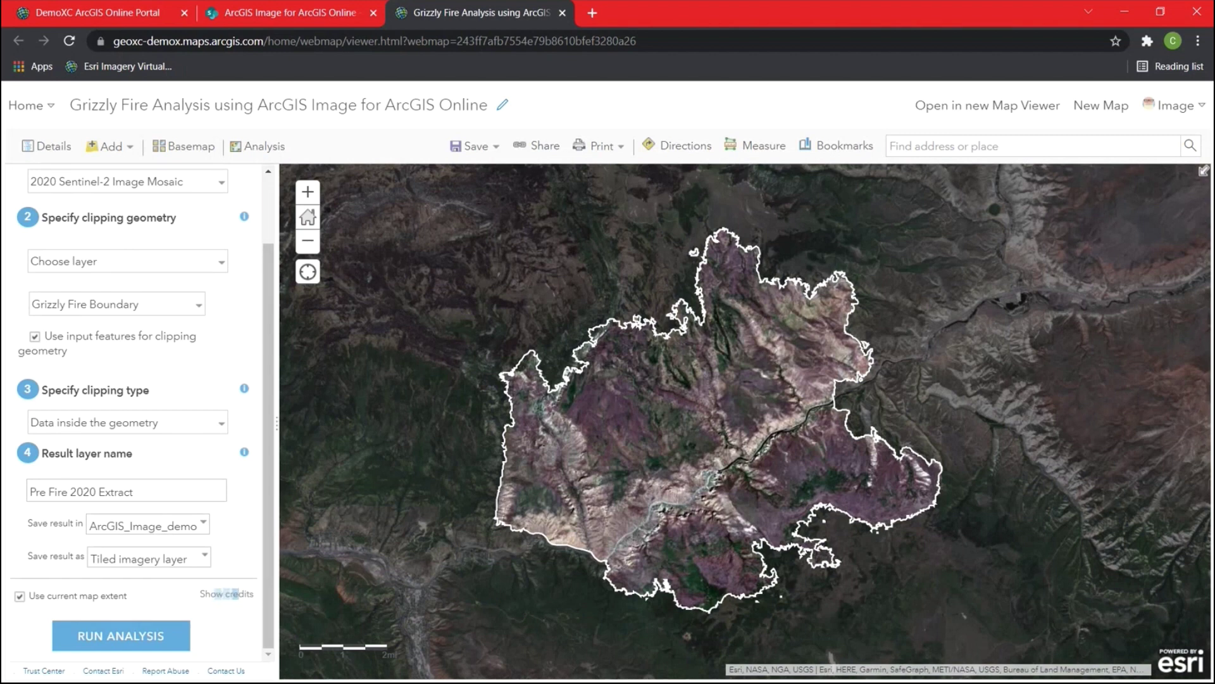
pyautogui.click(229, 594)
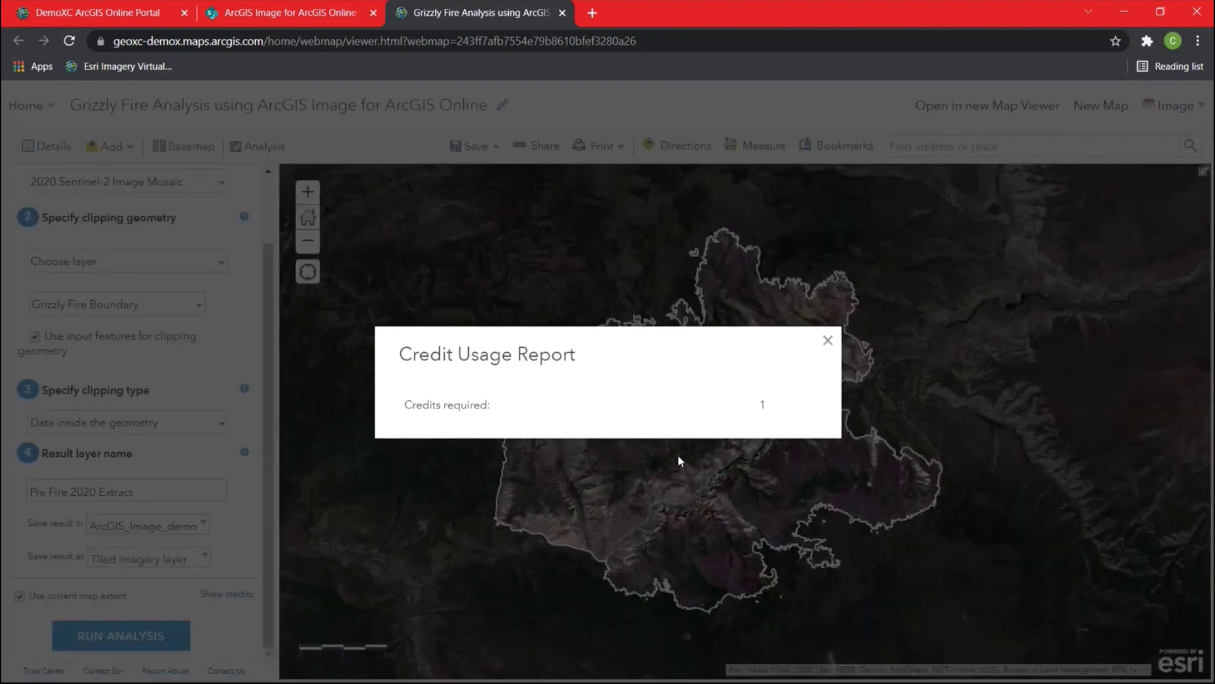
pyautogui.click(828, 344)
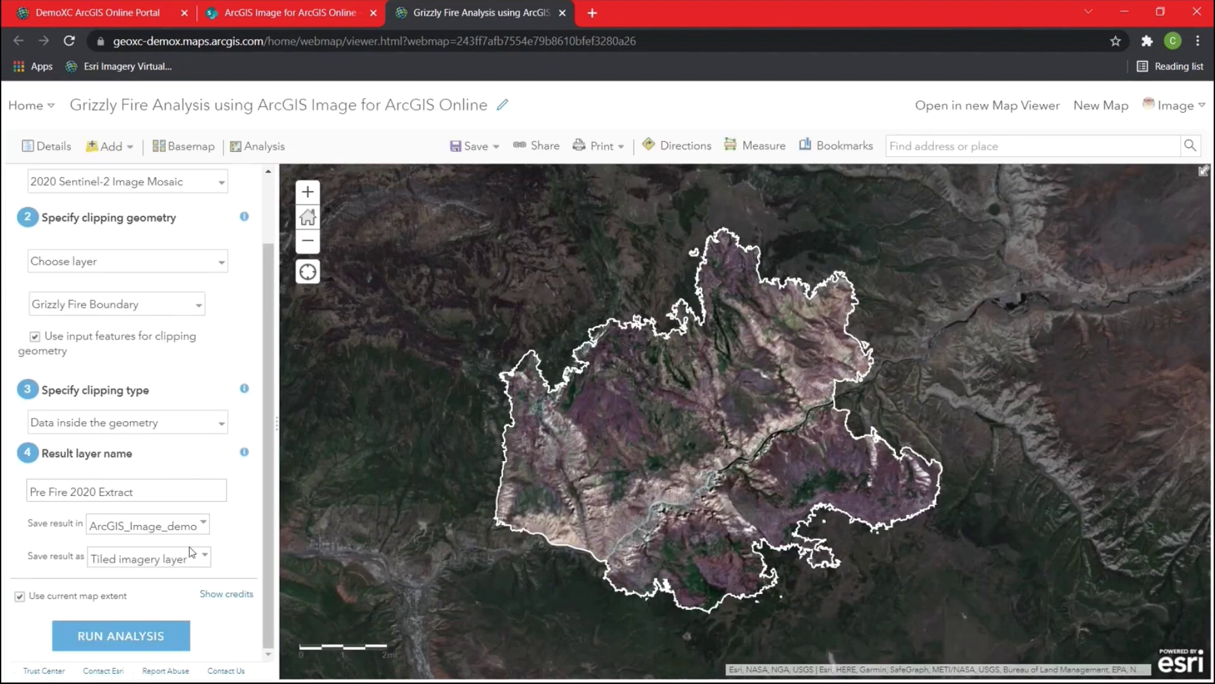
pyautogui.click(131, 633)
# Show the Pre Fire 2020 Extract and Post Fire 2021 Extract layers and hide the 2021 Sentinel-2 Image Mosaic.
pyautogui.click(49, 146)
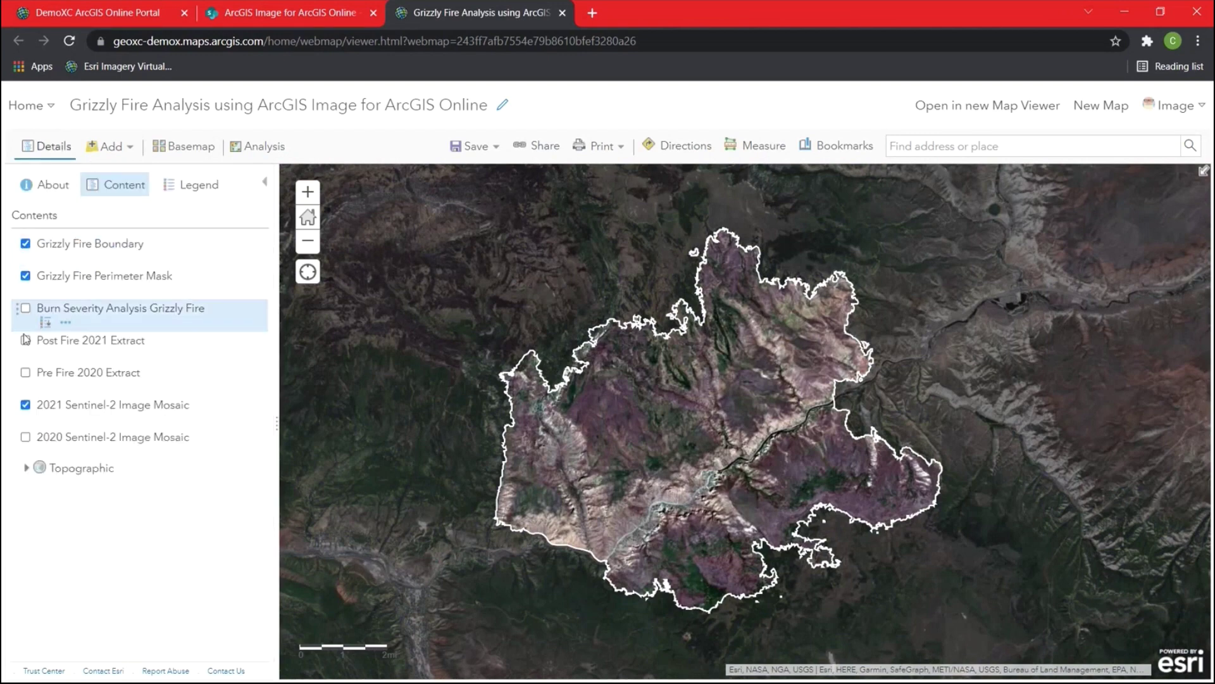
pyautogui.click(26, 372)
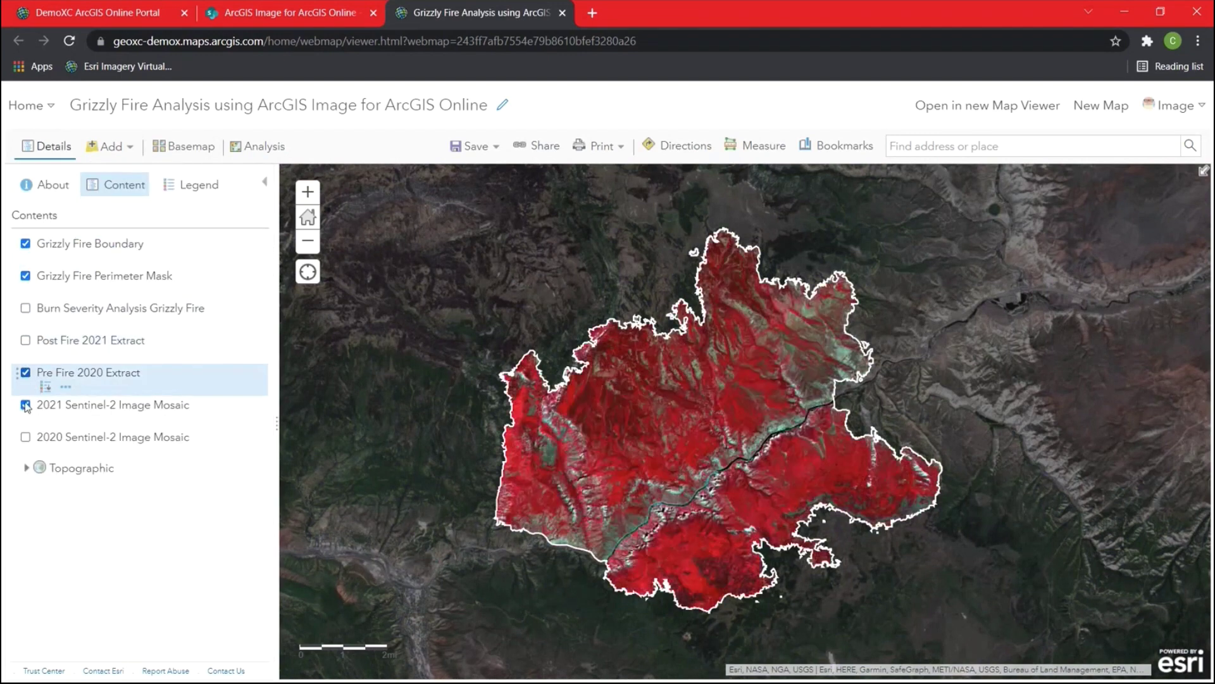
pyautogui.click(25, 404)
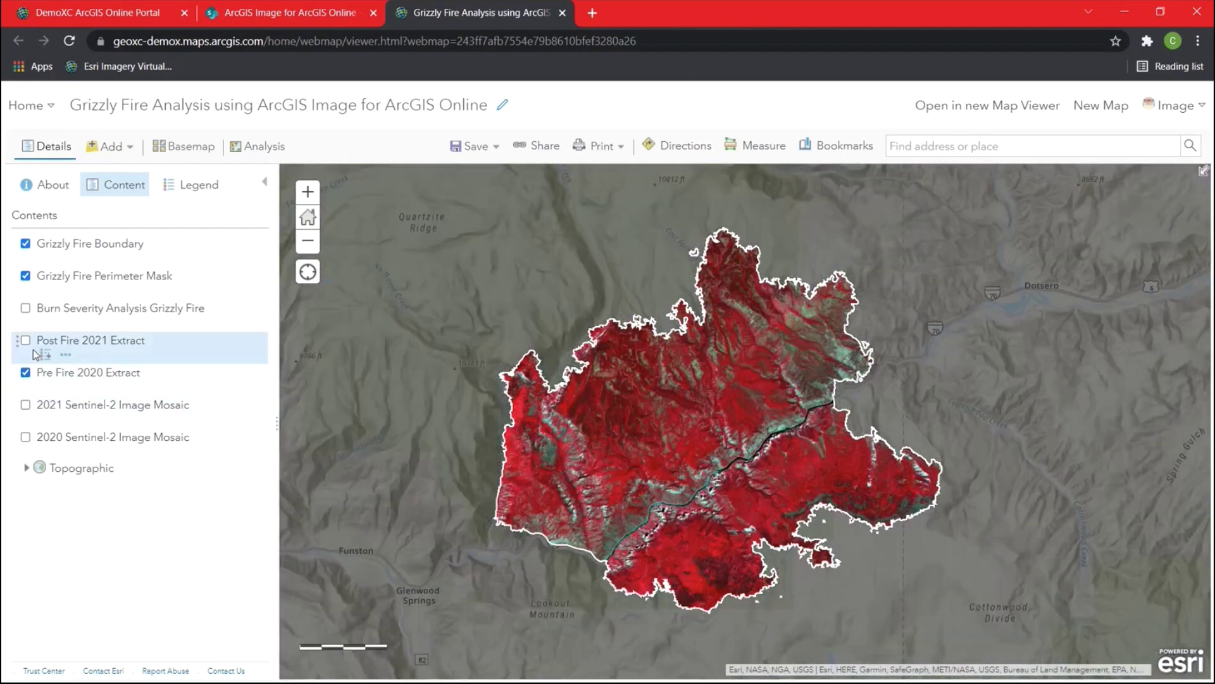
pyautogui.click(25, 340)
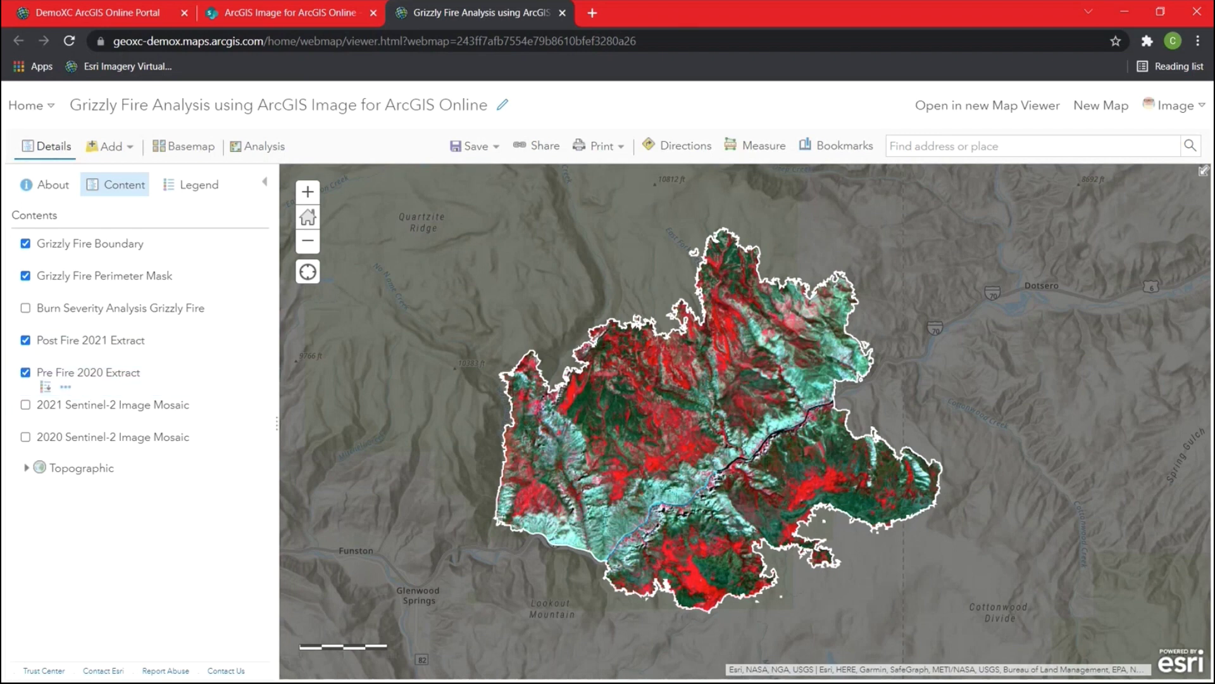
# Open the raster function editor from the raster analysis tools with a blank function template.
pyautogui.click(257, 146)
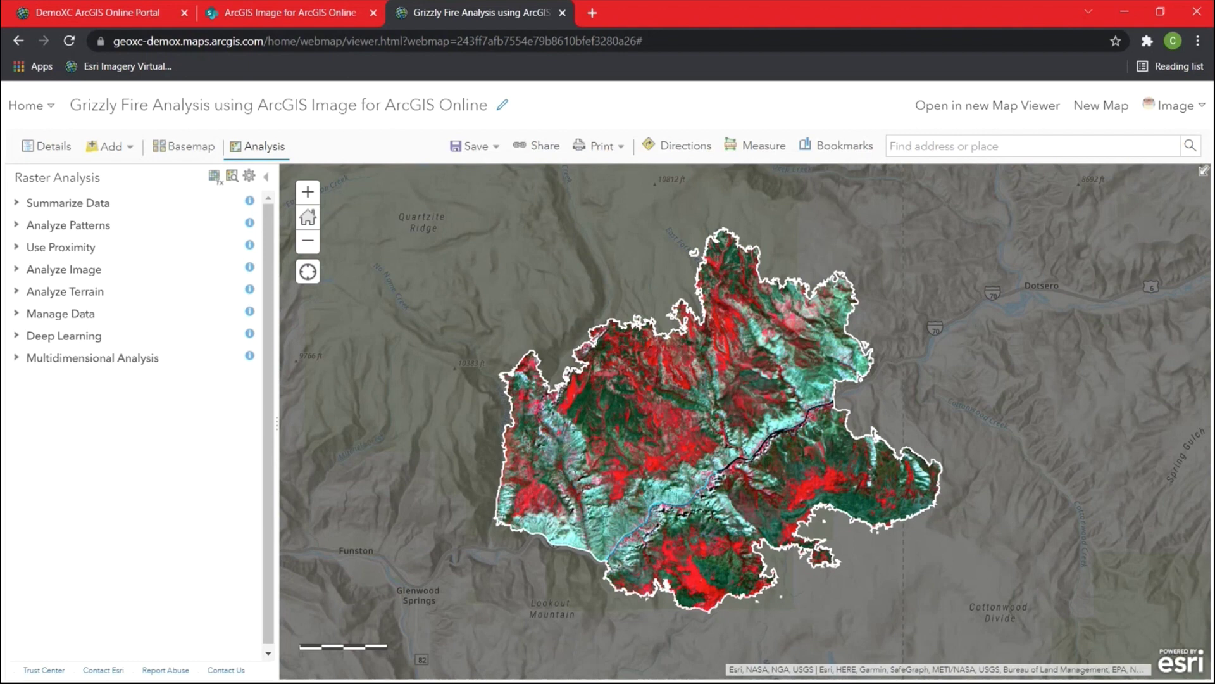
pyautogui.click(260, 147)
pyautogui.click(253, 146)
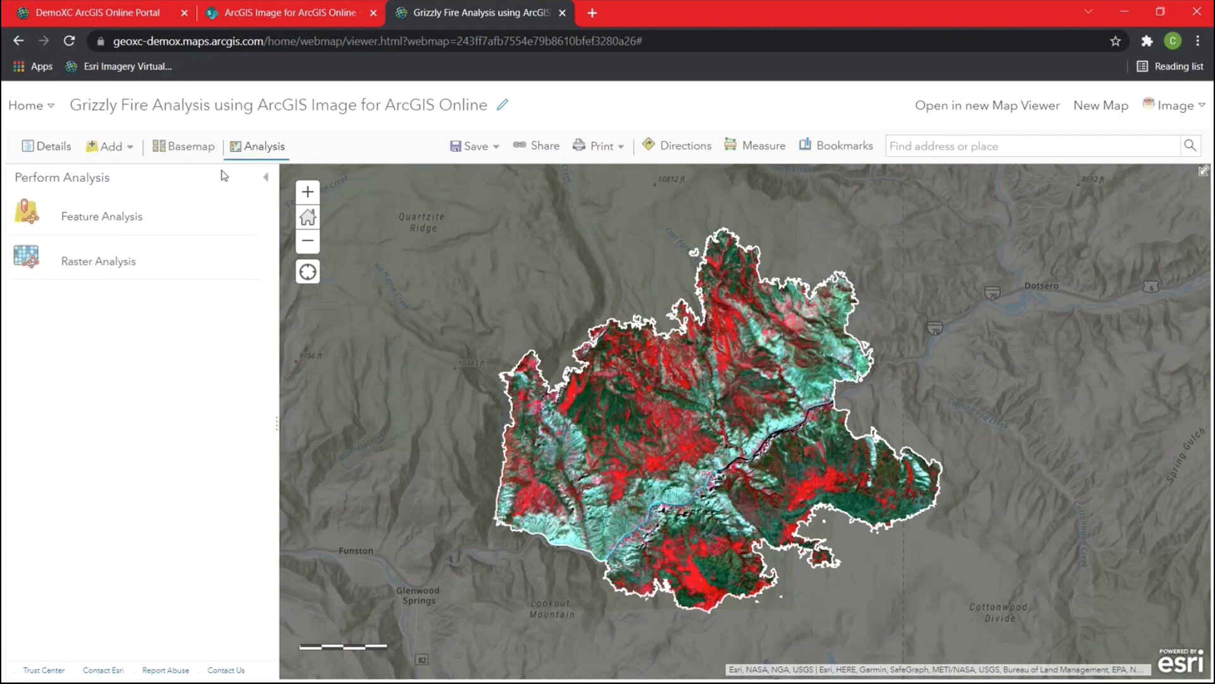
pyautogui.click(174, 240)
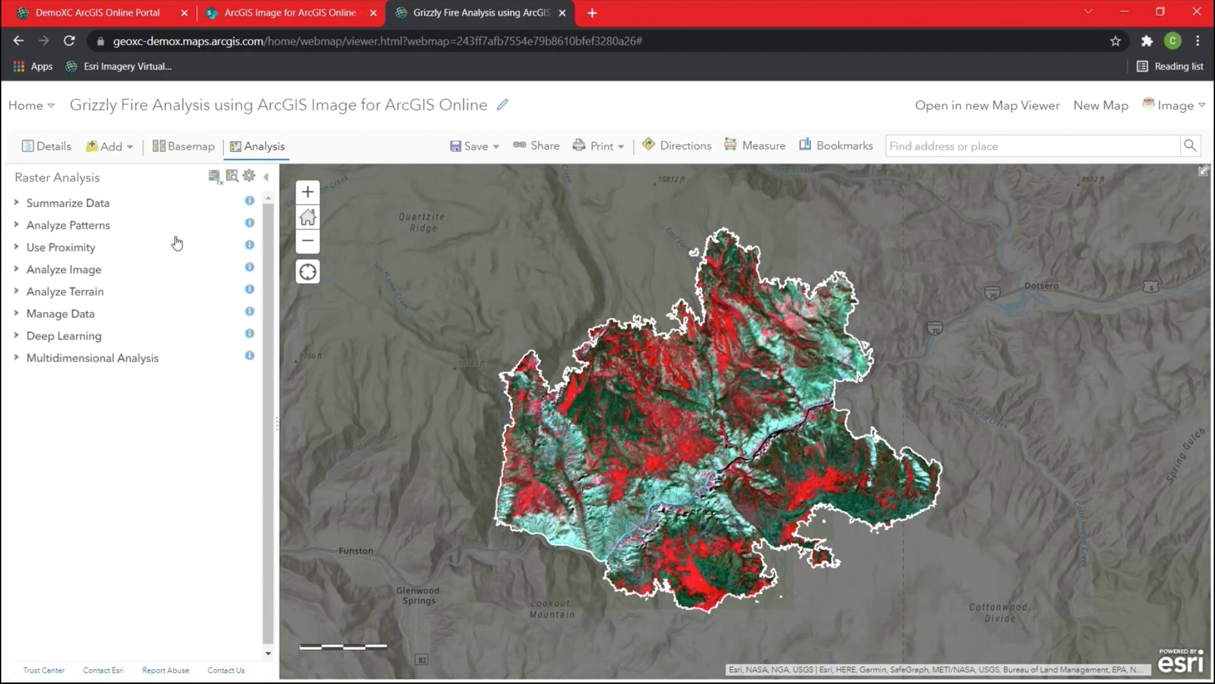
pyautogui.click(215, 180)
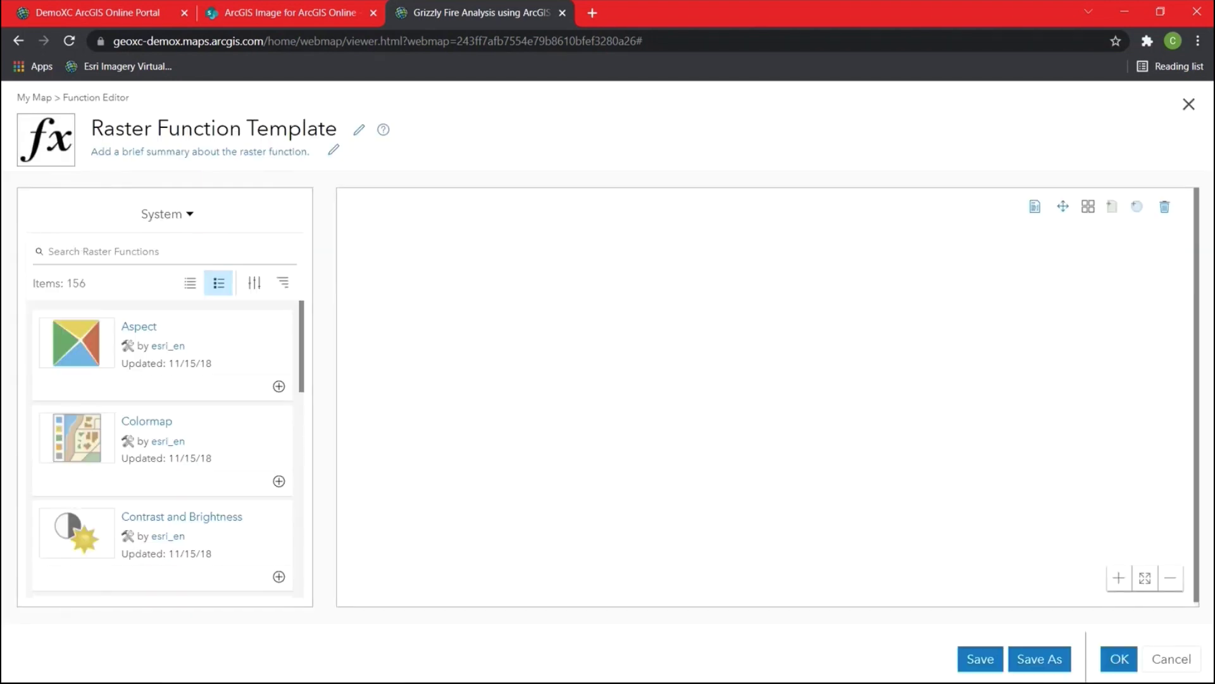
# Add the Burn Severity - Grizzly Creek Fire function template from My Groups and accept it without saving changes.
pyautogui.click(178, 219)
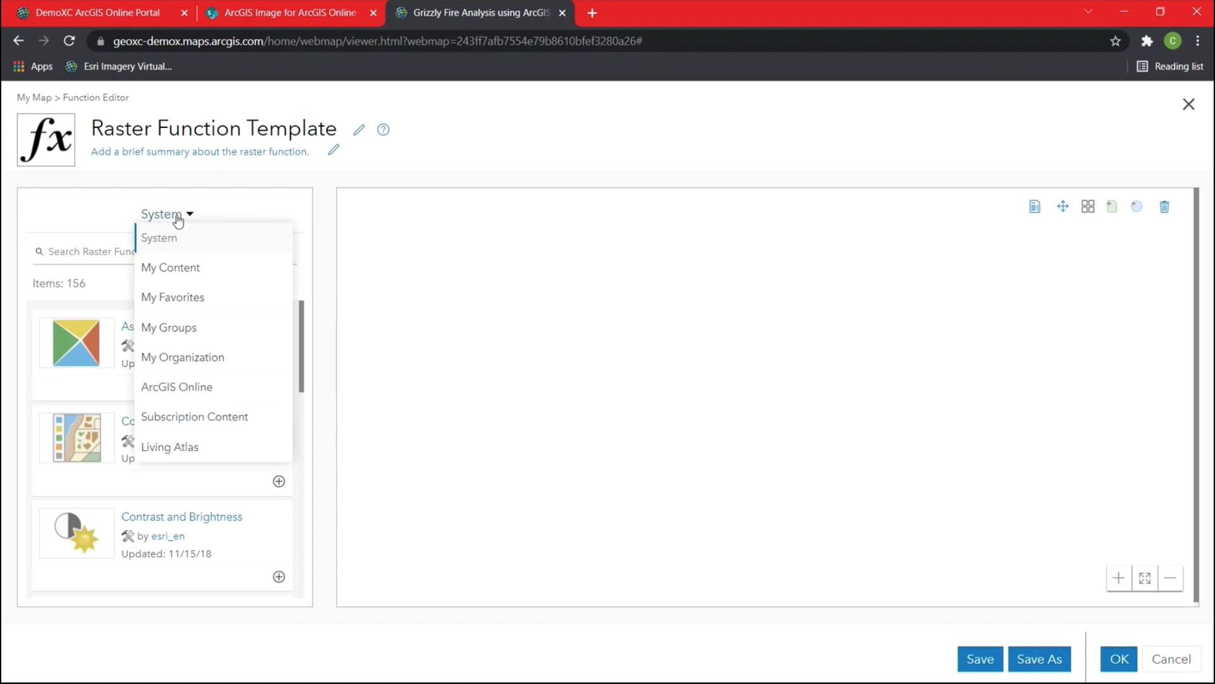
pyautogui.click(204, 328)
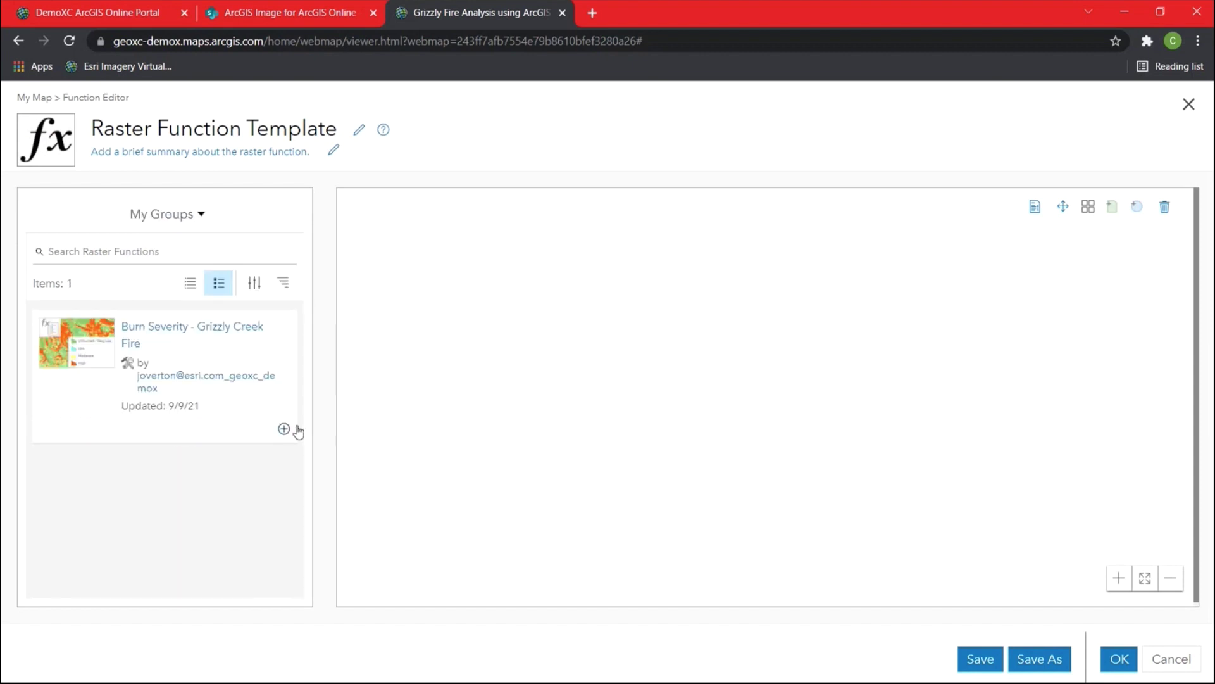
pyautogui.click(283, 429)
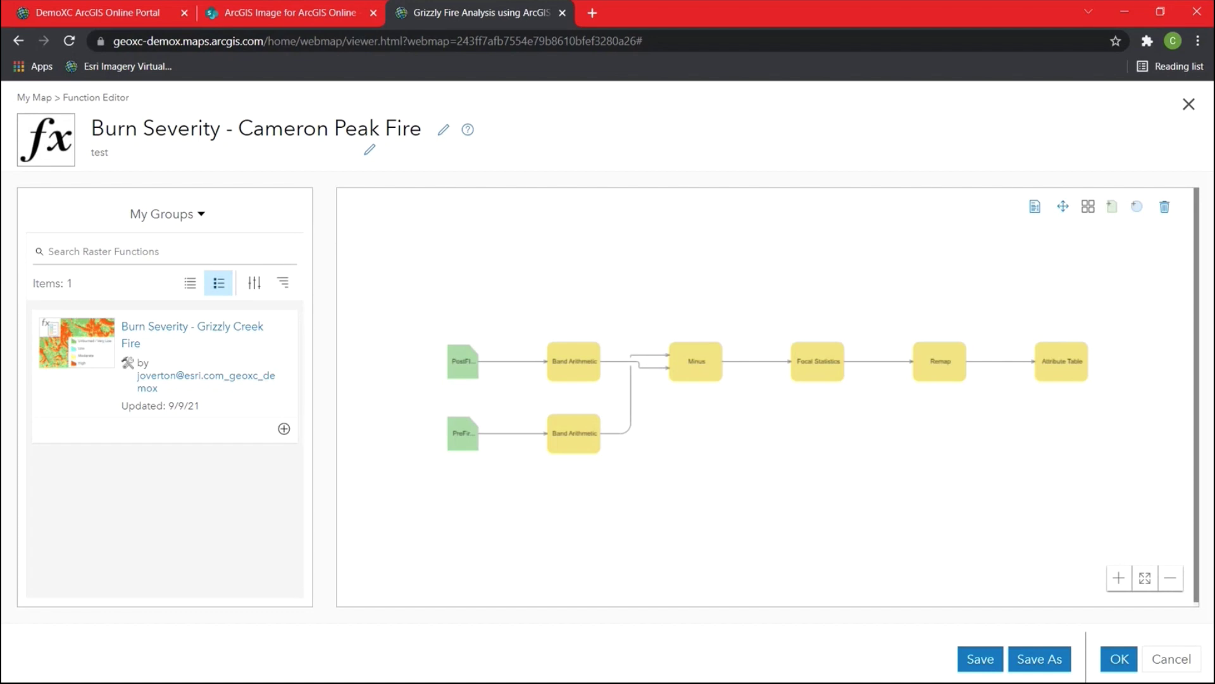
pyautogui.click(1111, 666)
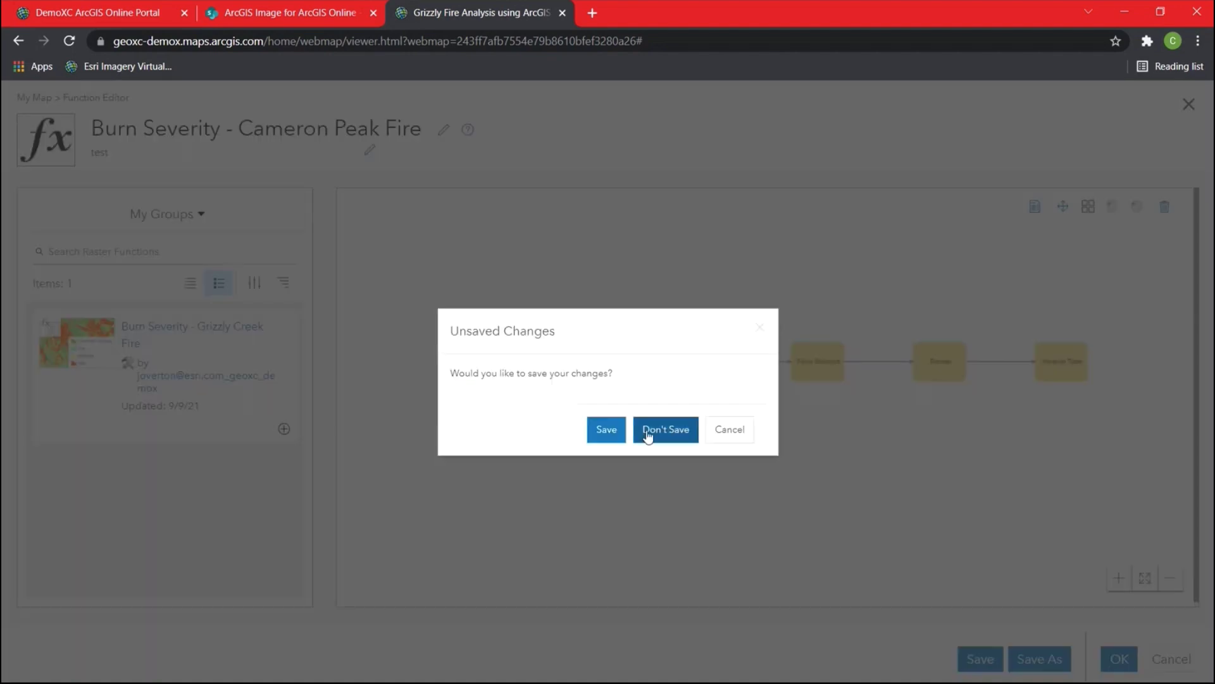
pyautogui.click(669, 436)
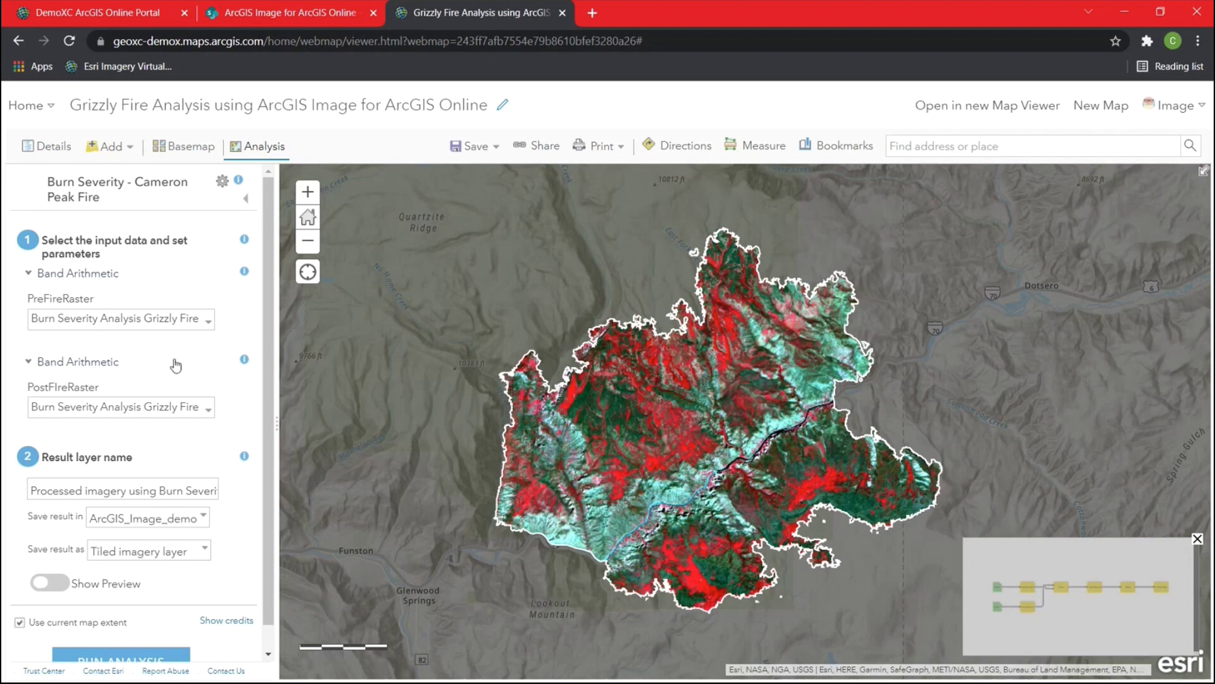
# Set PreFireRaster to Pre Fire 2020 Extract and PostFIreRaster to Post Fire 2021 Extract in the burn severity analysis.
pyautogui.click(212, 321)
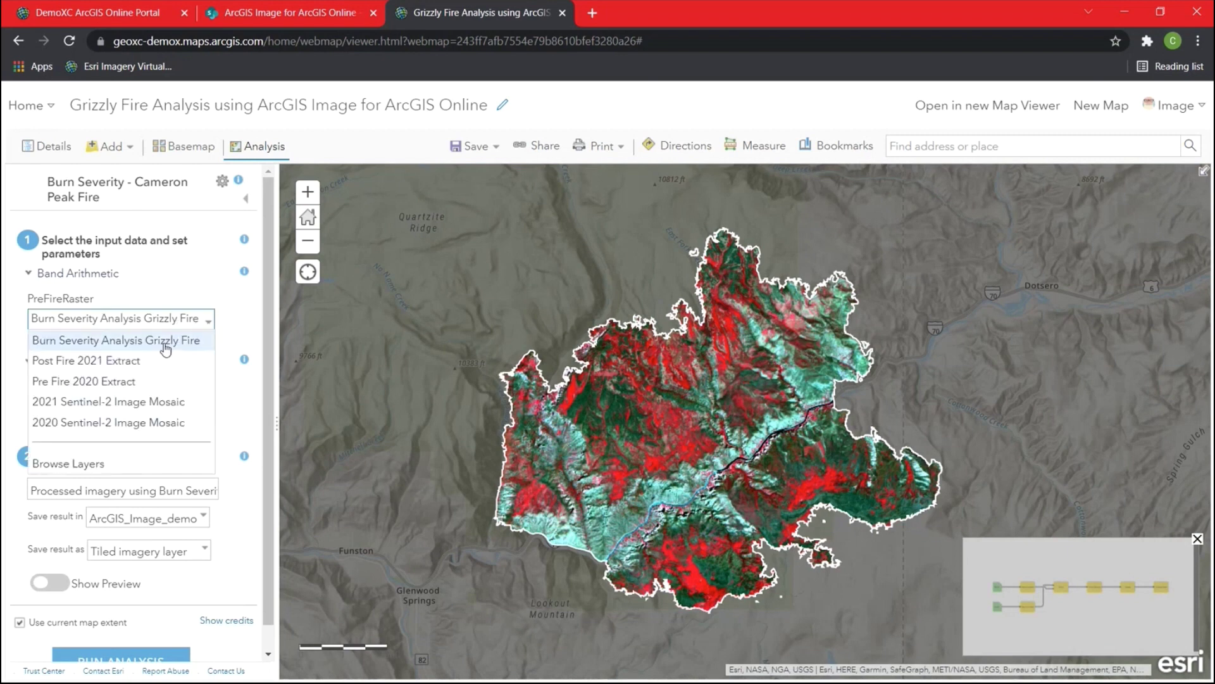
pyautogui.click(143, 383)
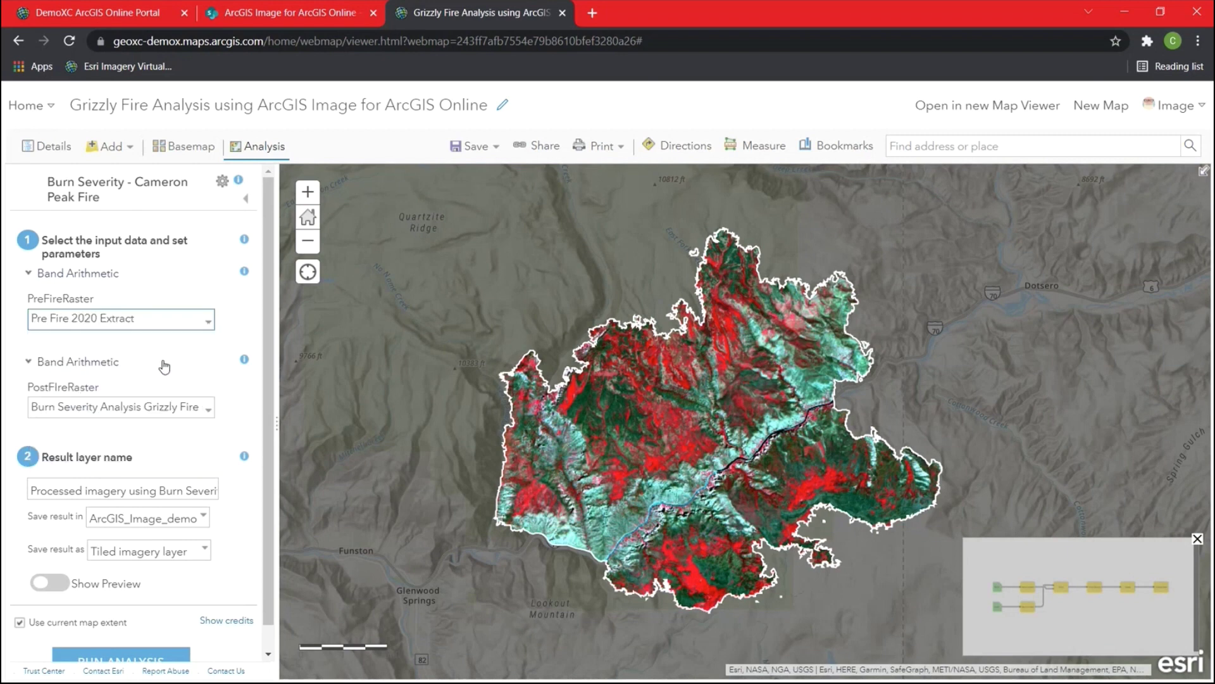
pyautogui.click(208, 415)
pyautogui.click(143, 453)
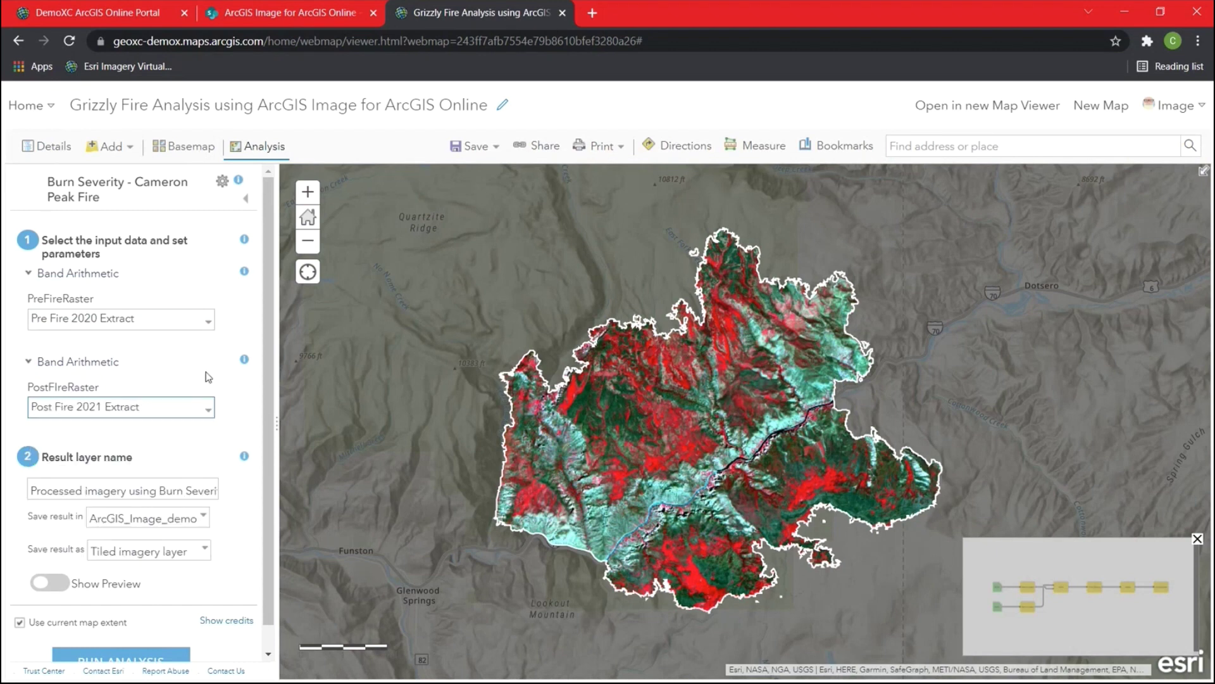
pyautogui.scroll(-1, 219, 405)
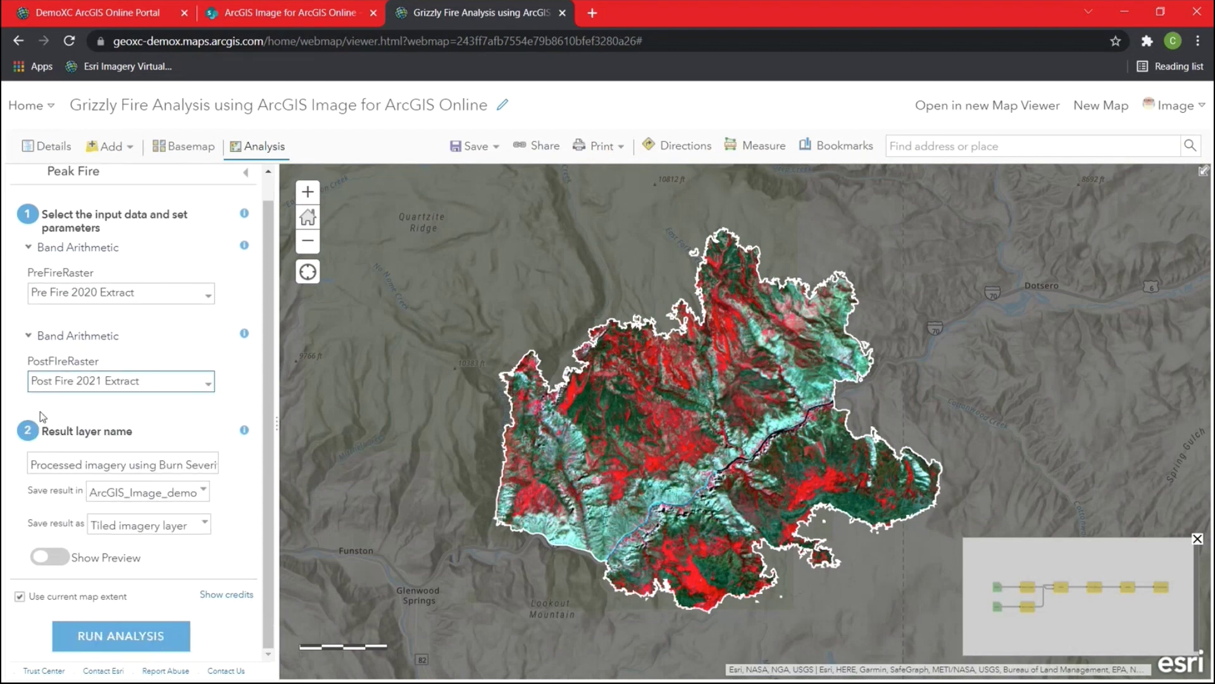
# Name the result layer of the burn severity analysis "Burn Severity - Grizzly Fire".
pyautogui.click(33, 465)
pyautogui.moveTo(33, 465); pyautogui.dragTo(222, 467)
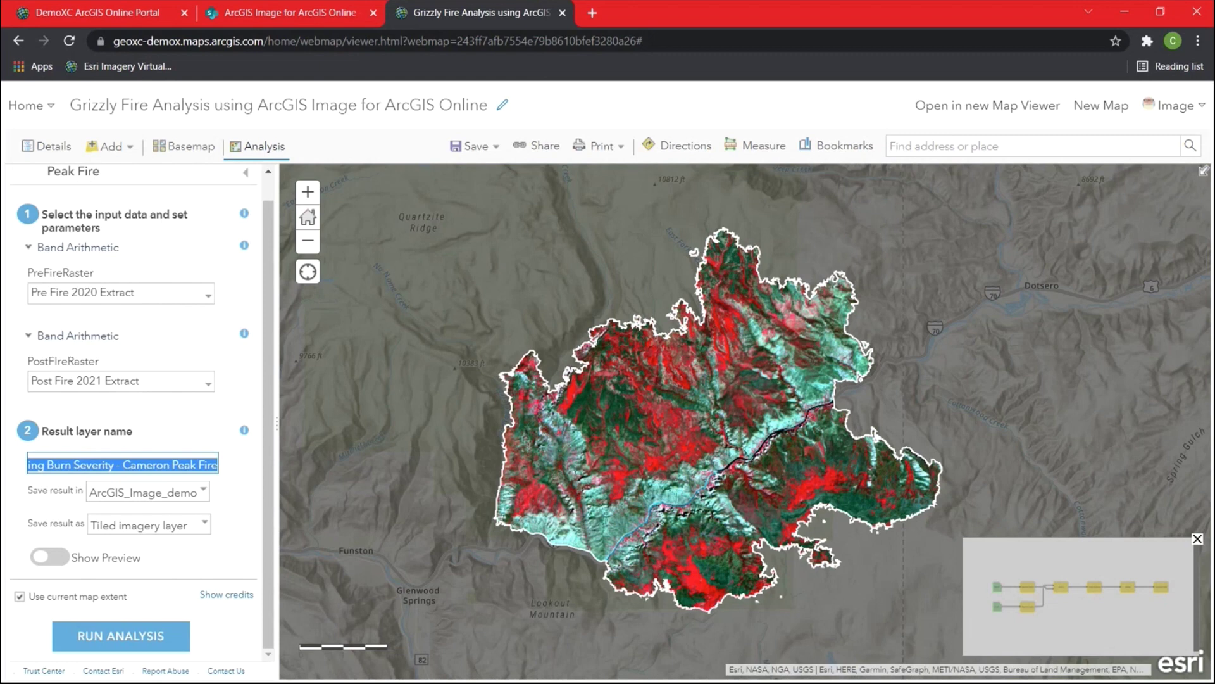
pyautogui.write('B')
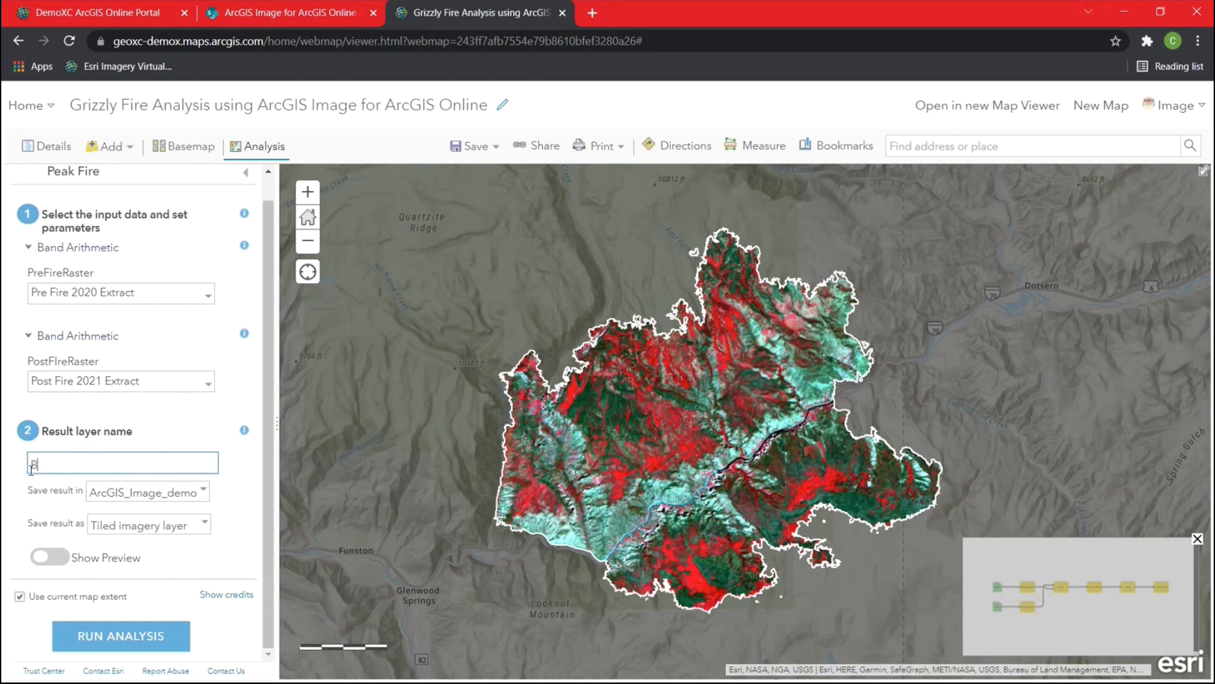
pyautogui.write('u')
pyautogui.press('BackSpace')
pyautogui.write('urn Severity - Grizzly Fire')
pyautogui.hotkey('shift', 'Tab')
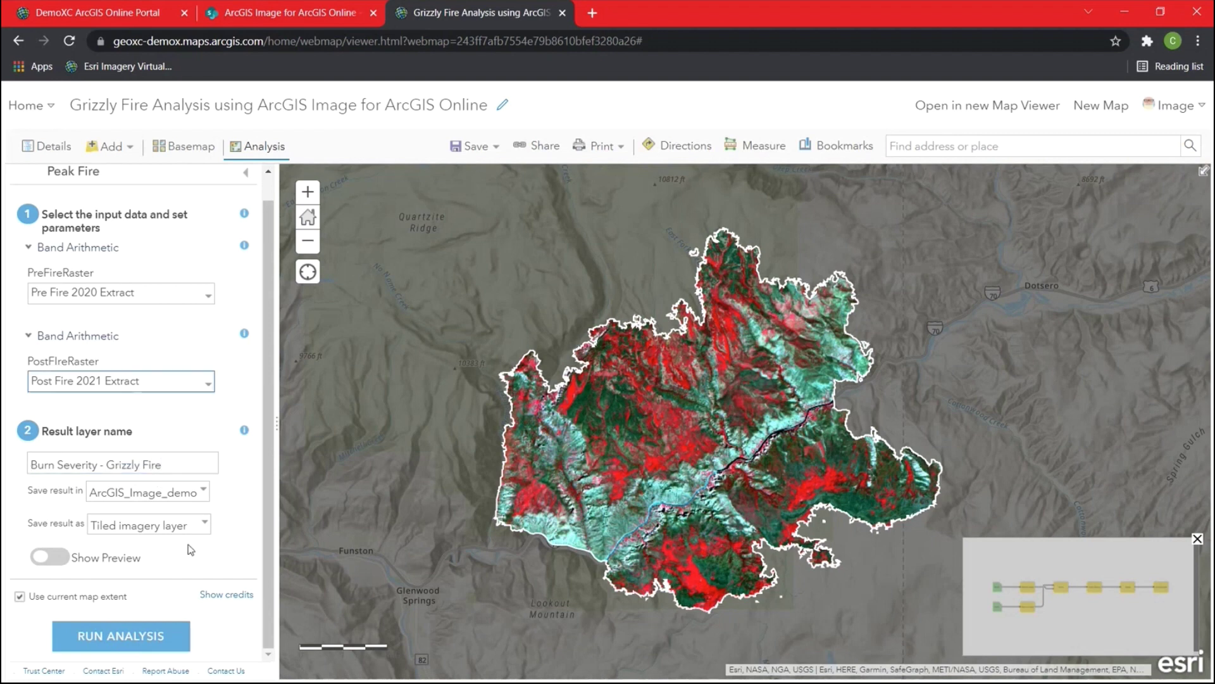
# Check the credit usage report for the burn severity analysis and close it.
pyautogui.click(235, 595)
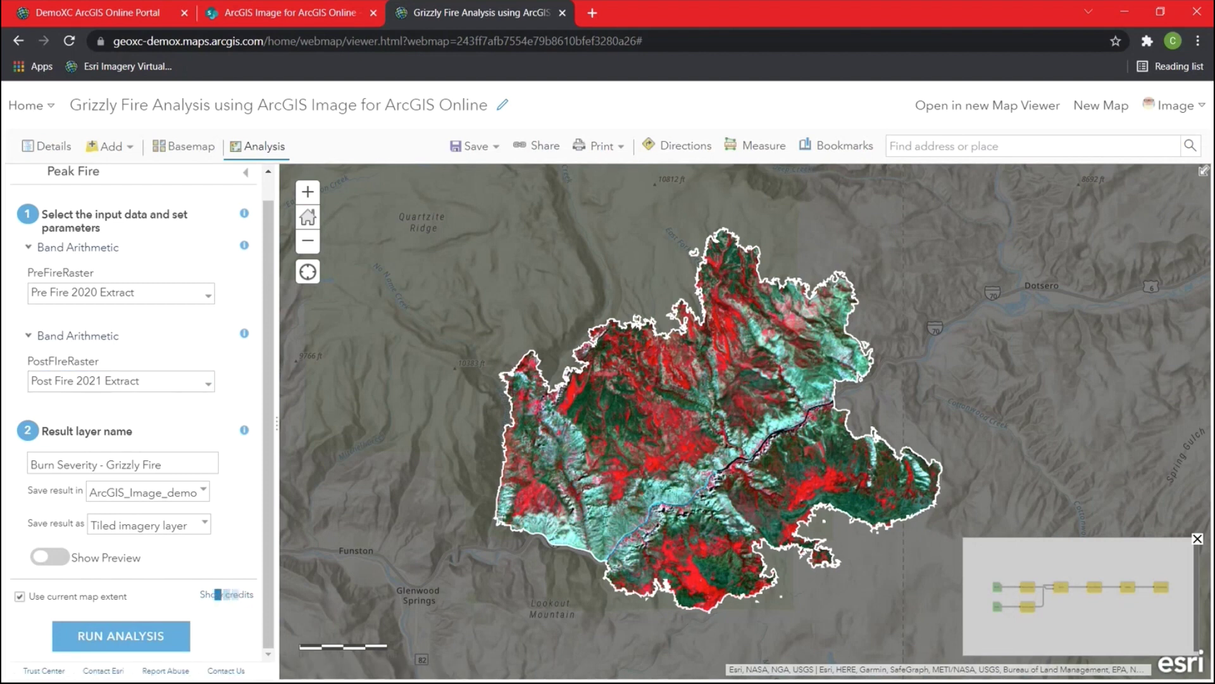
pyautogui.click(226, 593)
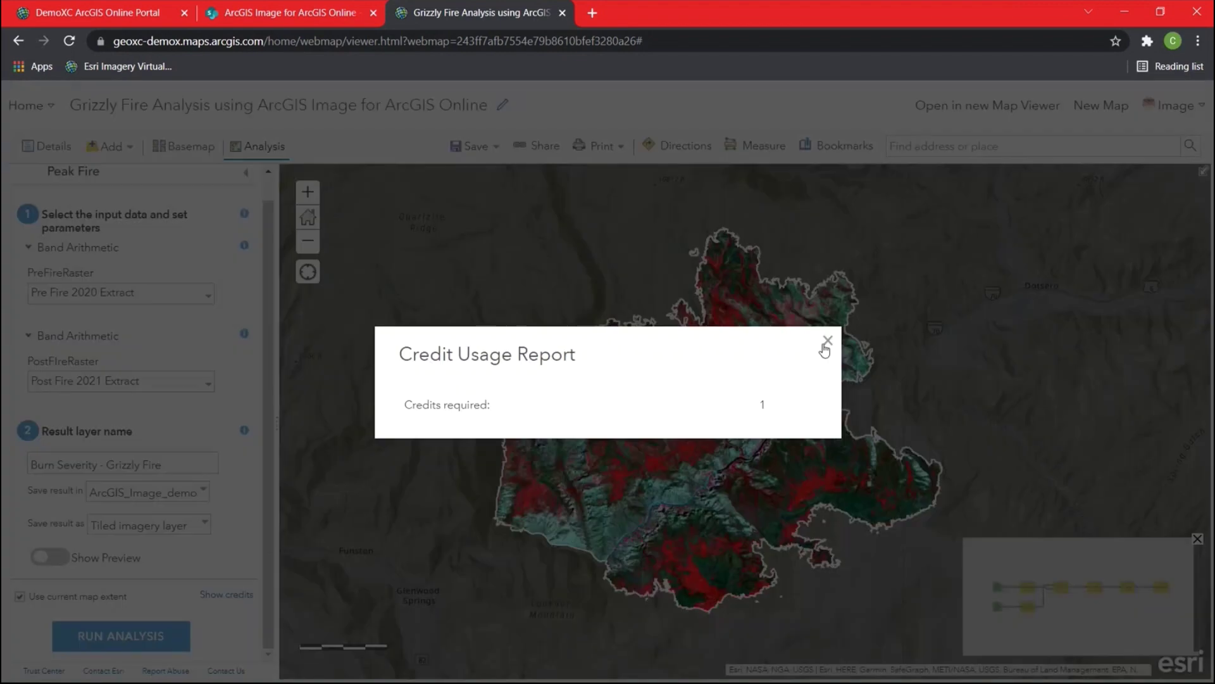
pyautogui.click(824, 345)
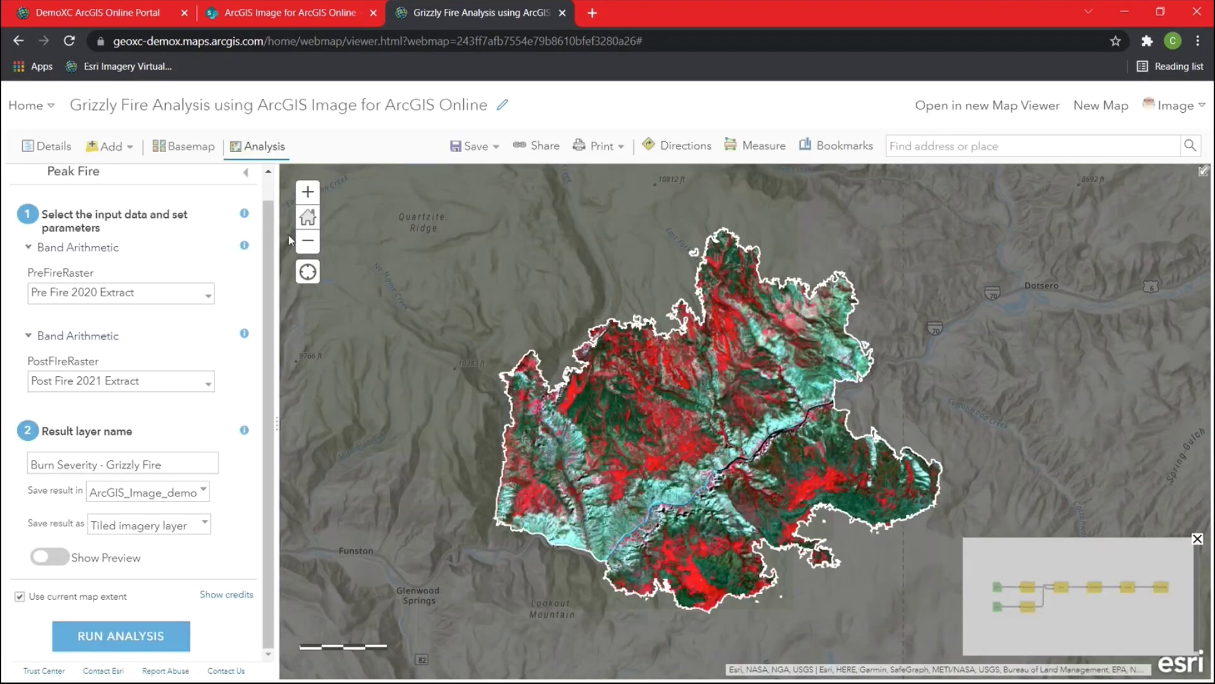
# Return to the map contents, hide the Post Fire 2021 and Pre Fire 2020 extracts, and show the Burn Severity Analysis Grizzly Fire layer.
pyautogui.click(52, 152)
pyautogui.click(26, 340)
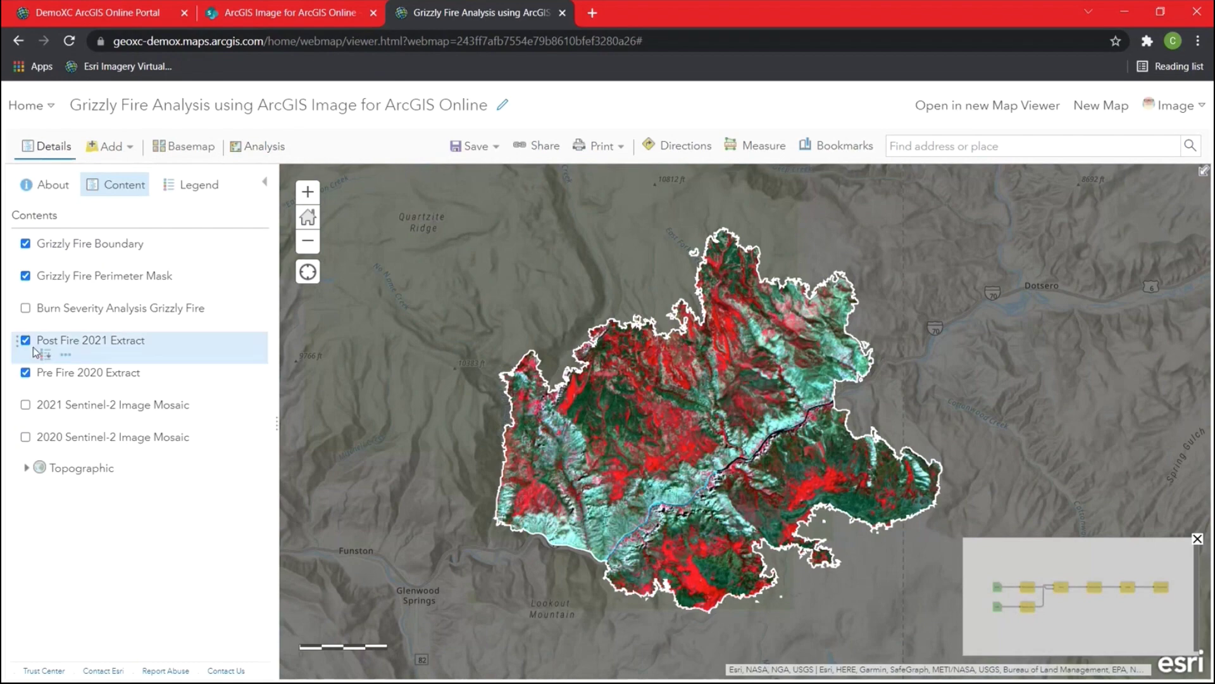
pyautogui.click(25, 372)
pyautogui.click(25, 308)
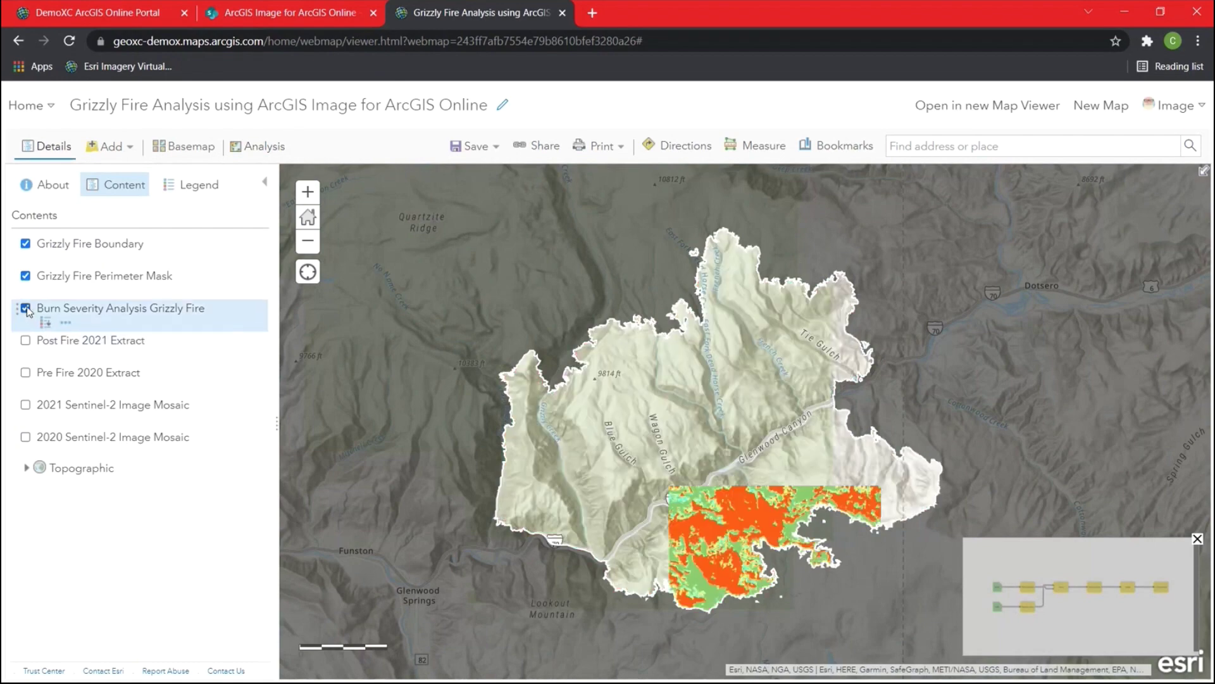
# Examine the burn severity layer up close together with the legend of its severity classes.
pyautogui.scroll(3, 778, 469)
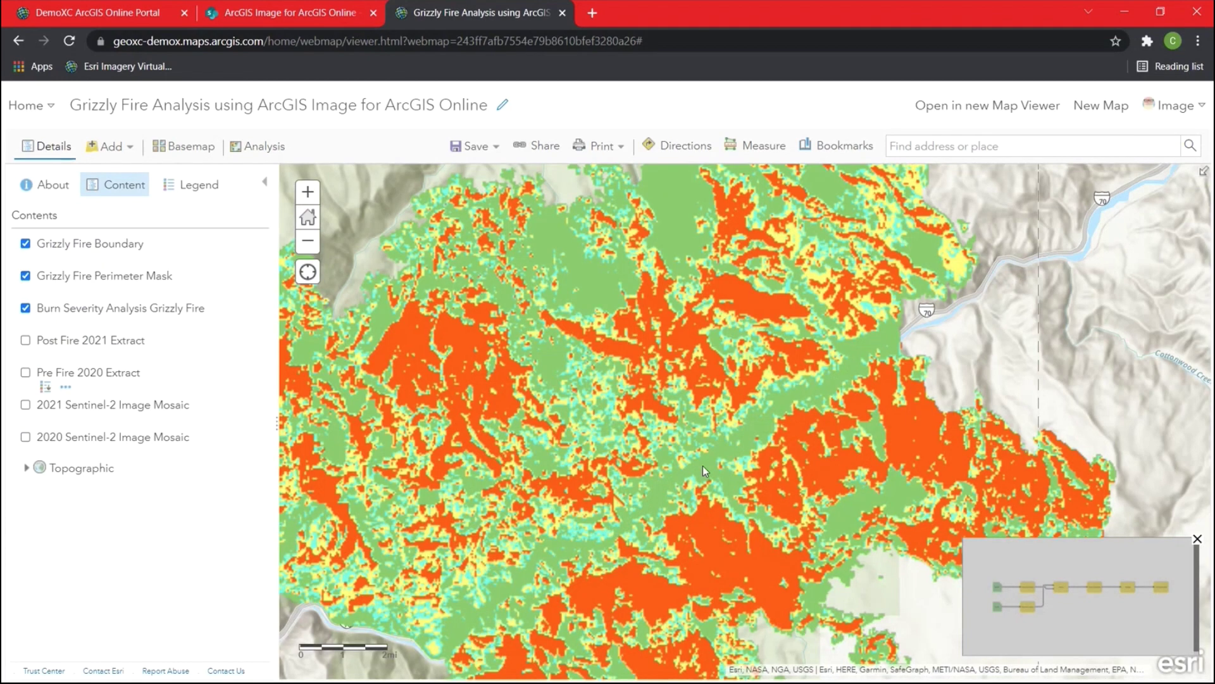
pyautogui.click(196, 184)
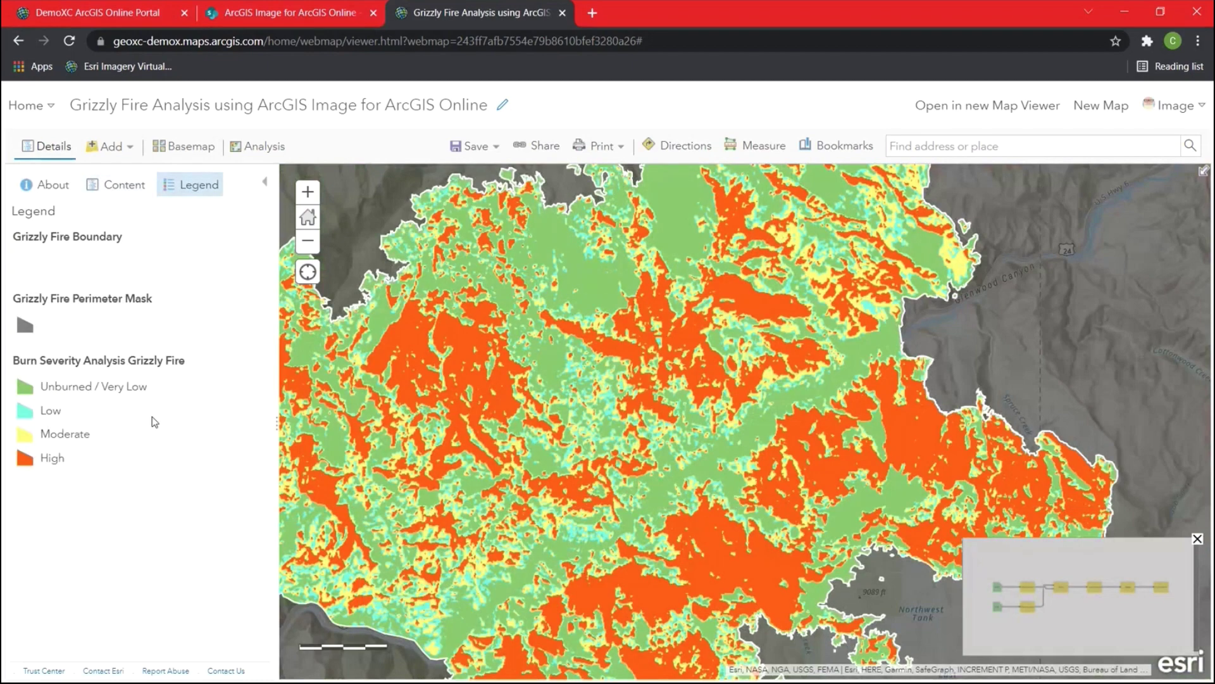